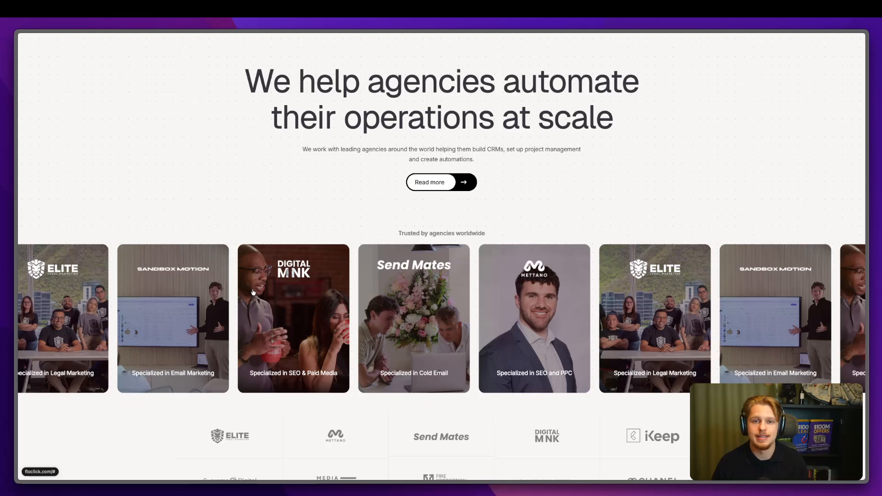
- Switch to the YouTube video "Client Onboarding Tracker: Step-by-step Setup In ClickUp Ep.3" and open its channel's list of videos
mouse_move(22, 299)
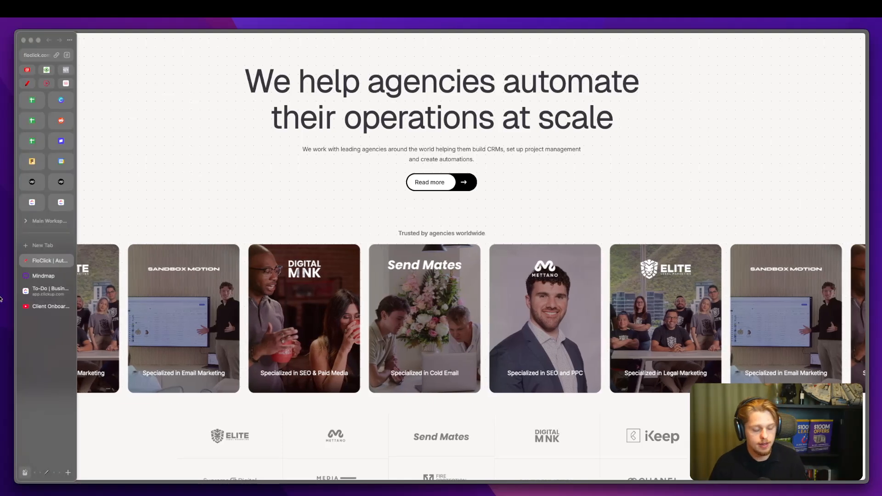
click(37, 291)
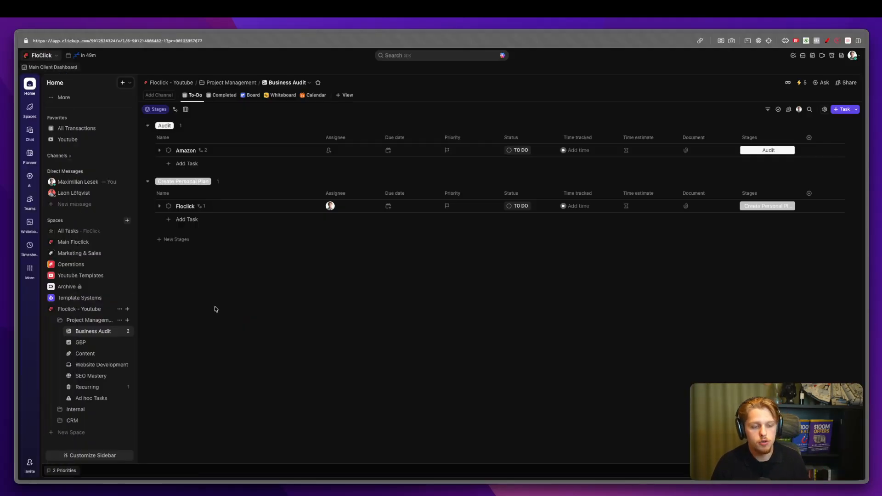
mouse_move(17, 307)
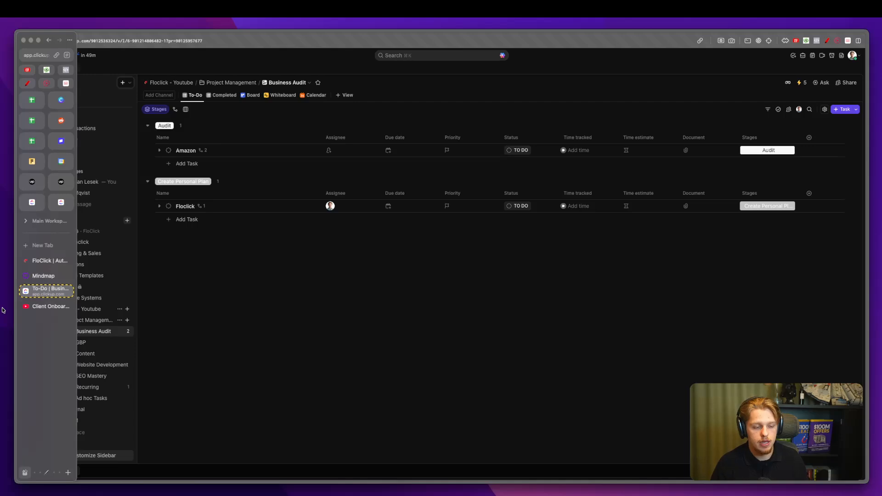
click(45, 308)
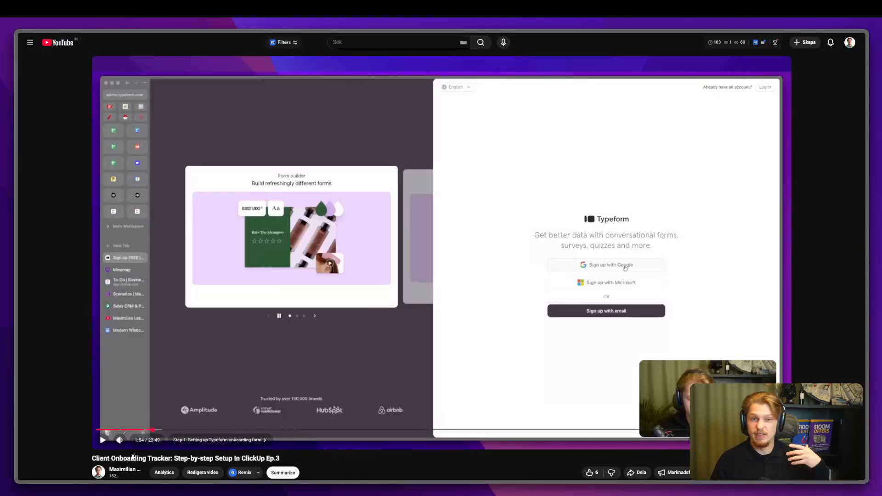
scroll(132, 458, down, 1)
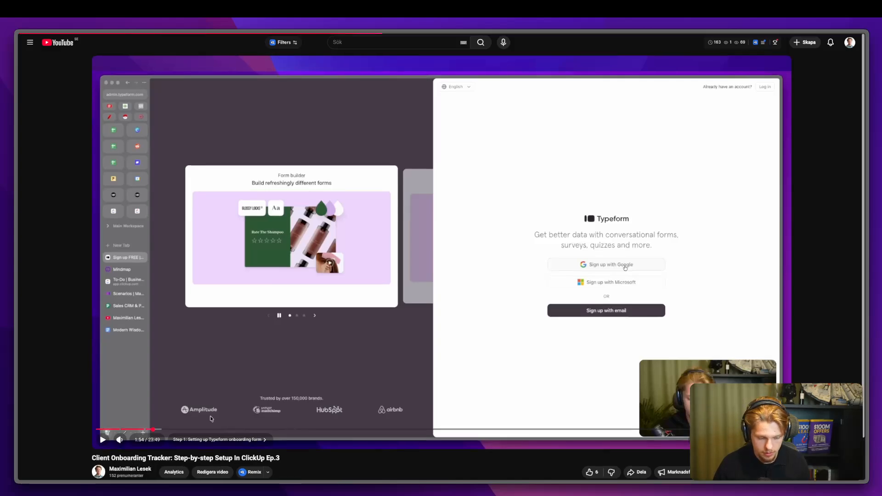
click(127, 468)
click(271, 215)
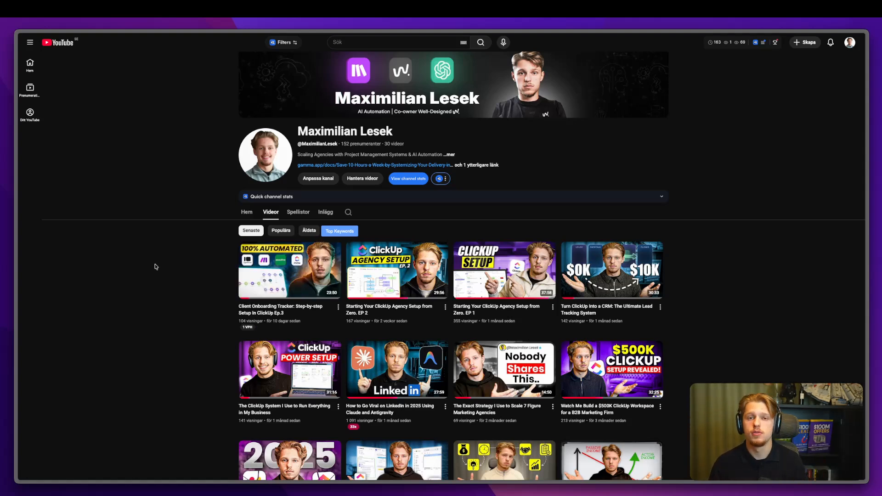
- Switch to ClickUp's Business Audit list and expand the Floclick task to show its subtasks
mouse_move(2, 271)
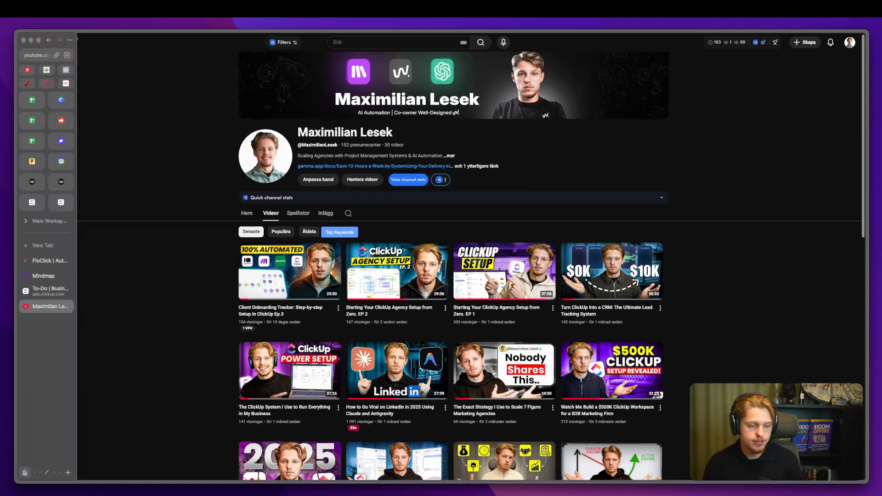
click(39, 292)
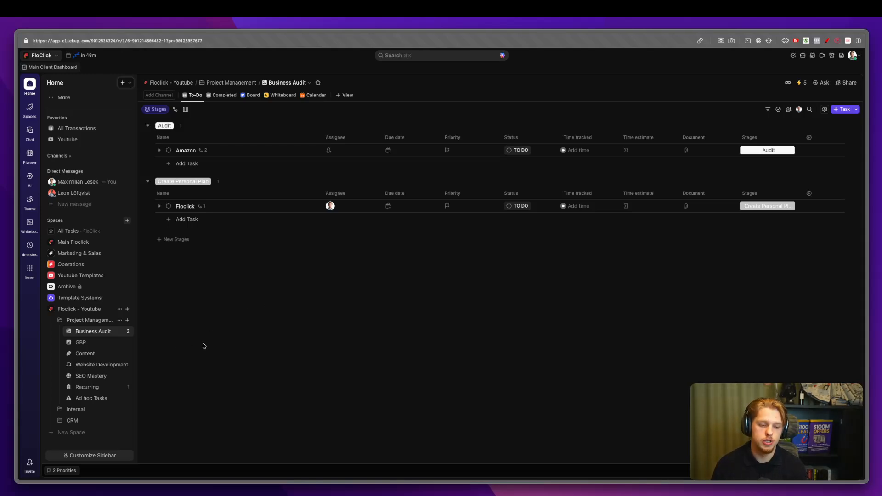
click(159, 206)
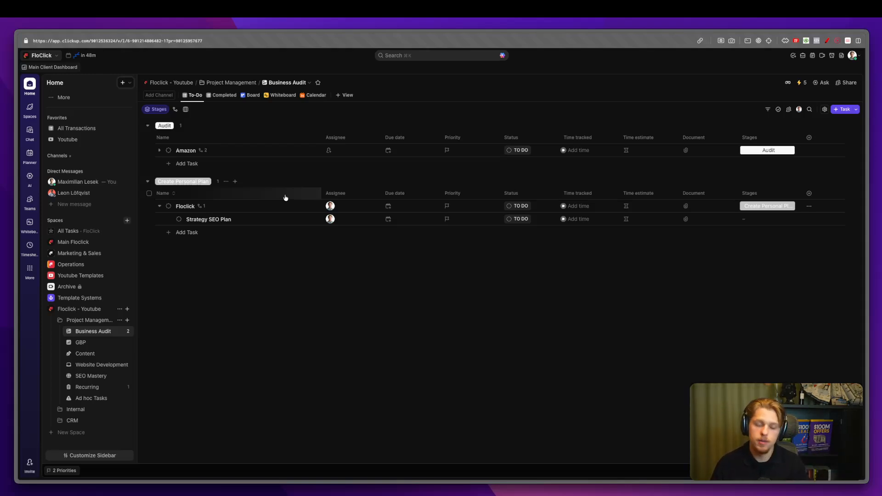
- View the email invitation and sharing options for the Floclick task from its assignee choices, and close them
click(361, 204)
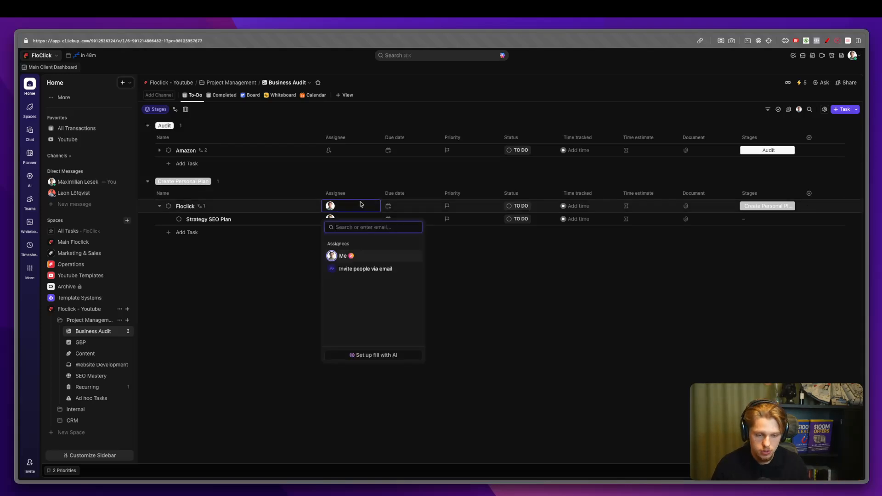
click(382, 270)
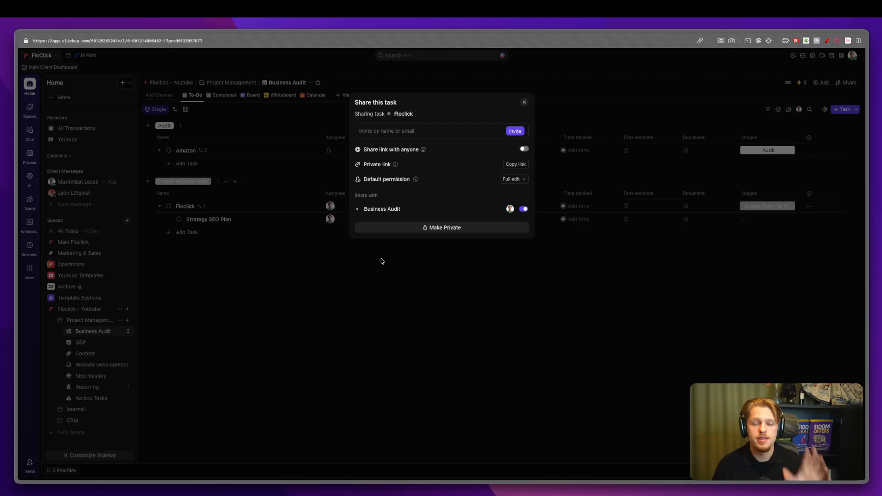
click(381, 268)
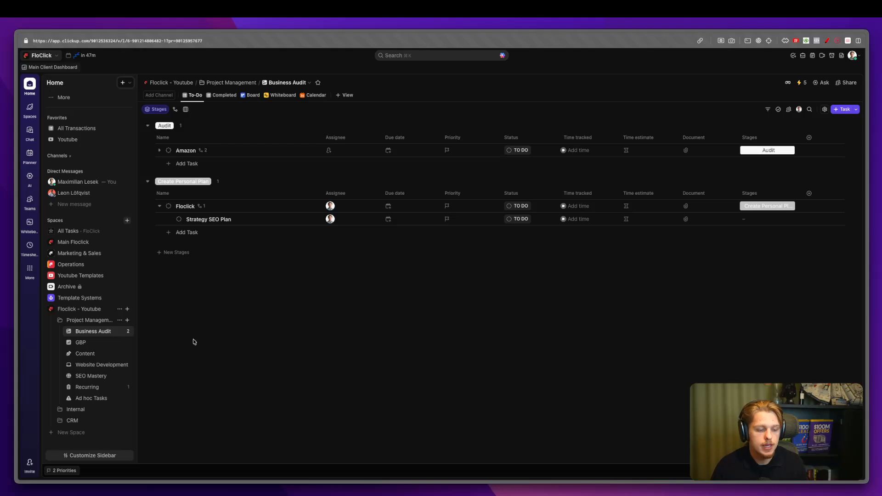
click(60, 409)
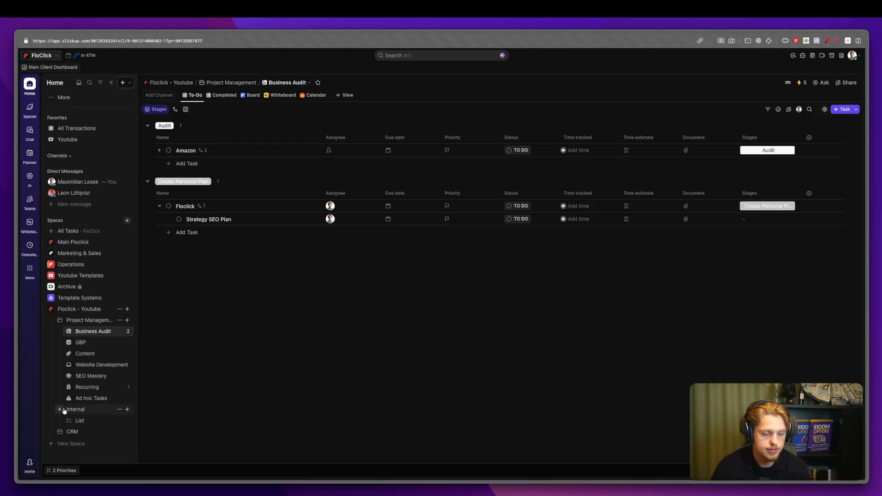
scroll(69, 372, down, 1)
click(60, 398)
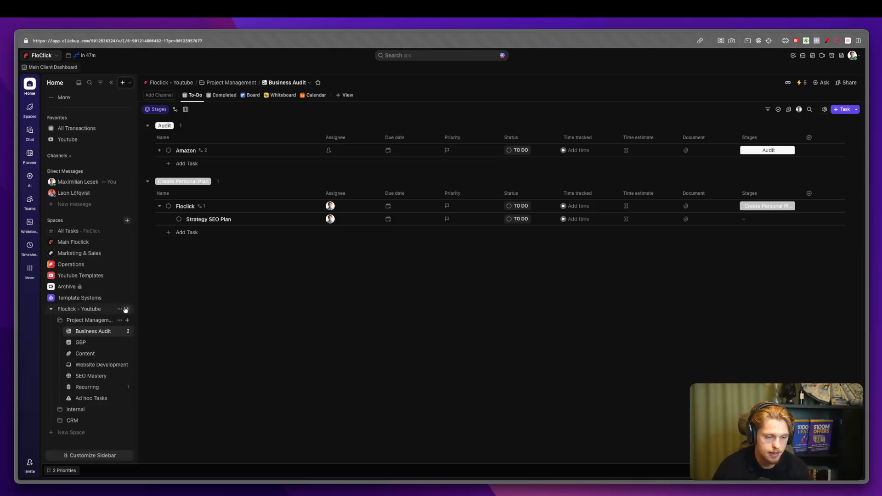
click(61, 321)
click(61, 390)
scroll(72, 391, down, 1)
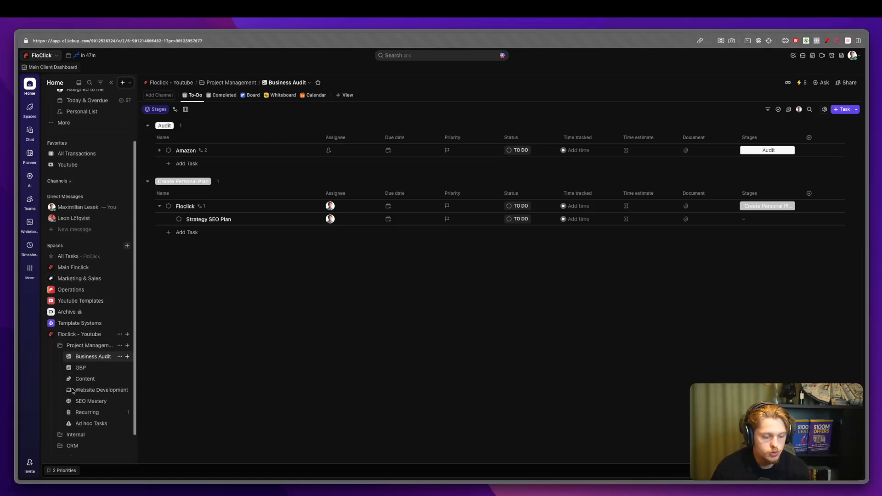
scroll(73, 391, down, 1)
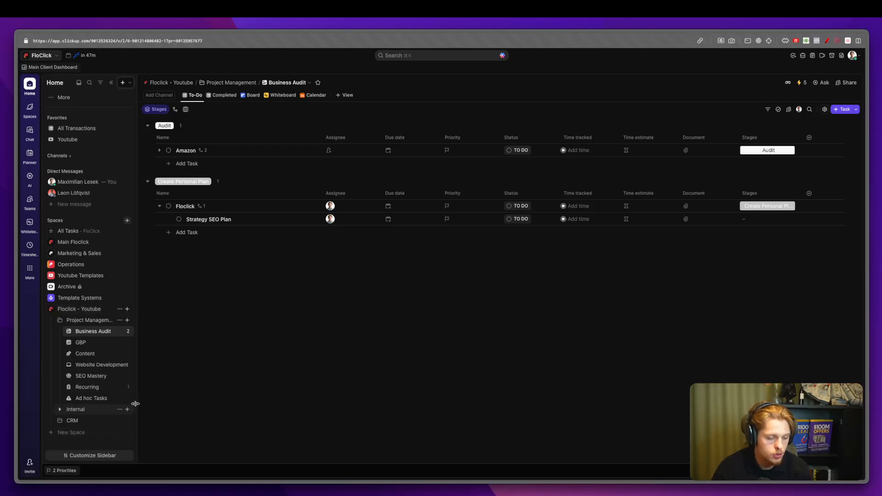
- Create a folder named "Floclick" in the Floclick - Youtube space
click(127, 309)
click(171, 337)
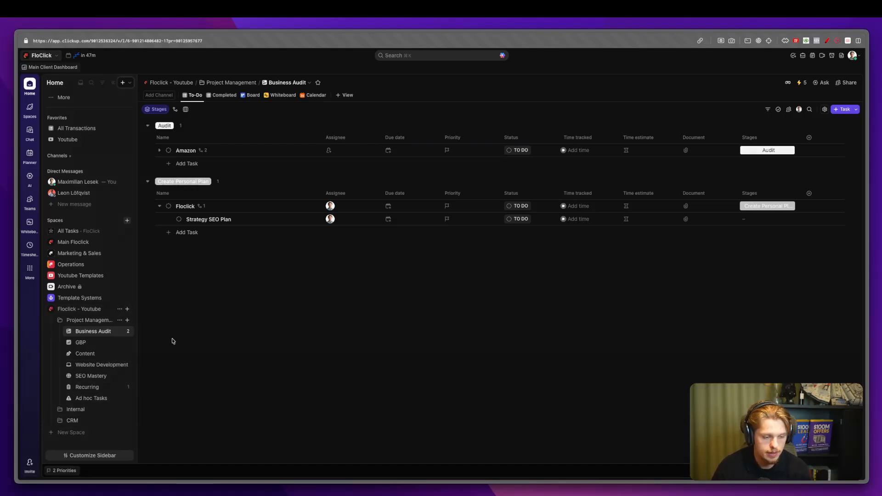
text(Floclick)
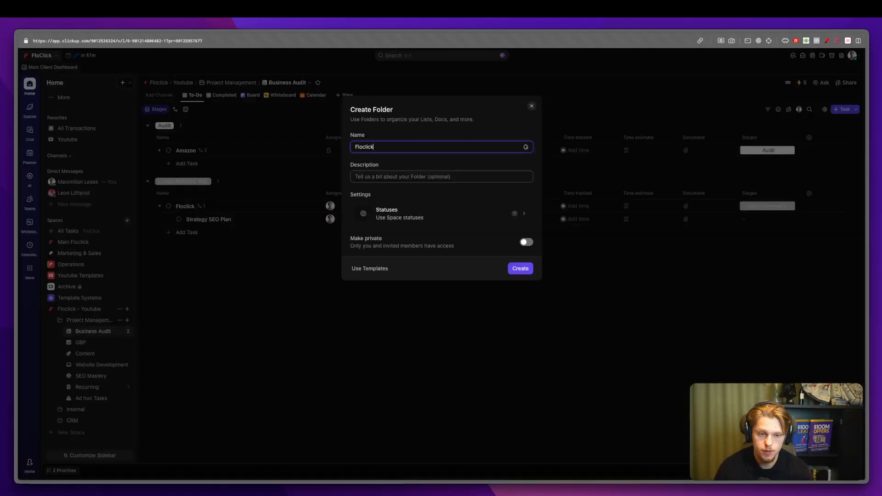
click(513, 269)
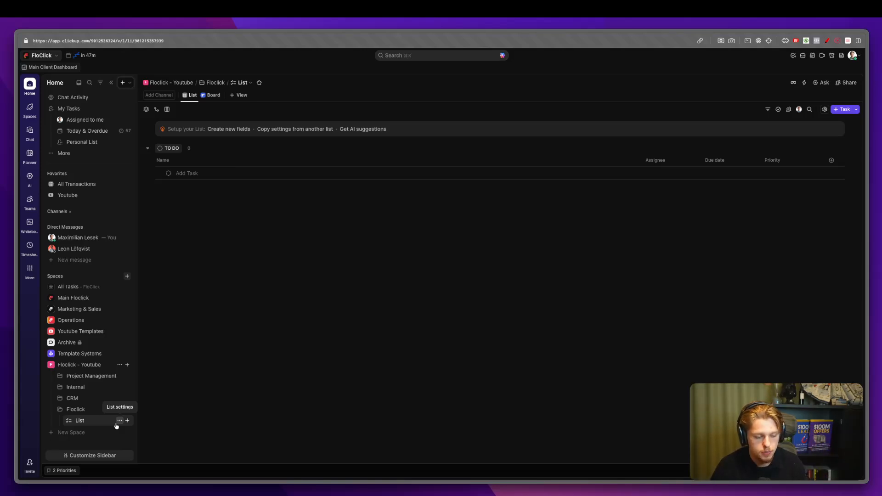
click(239, 95)
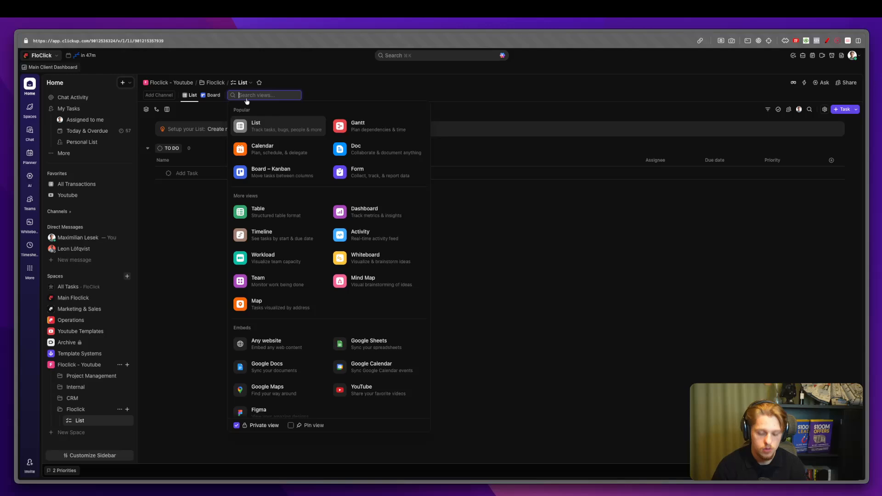
text(dasj)
key(BackSpace)
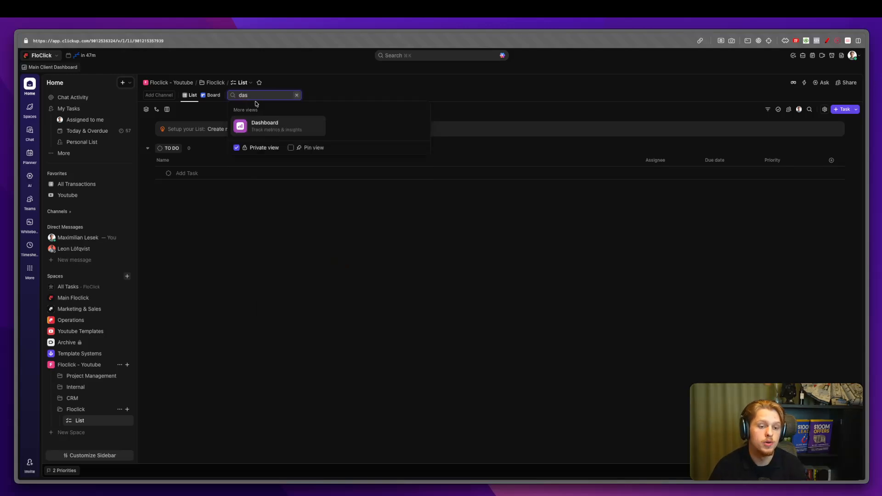
click(260, 313)
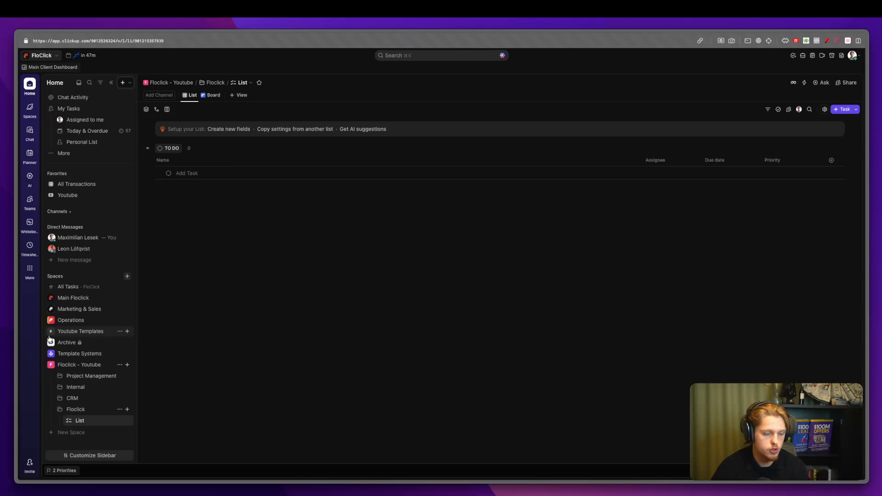
- Open the Leads list in the CRM folder of the Template Systems space
click(51, 353)
scroll(65, 351, down, 1)
click(70, 342)
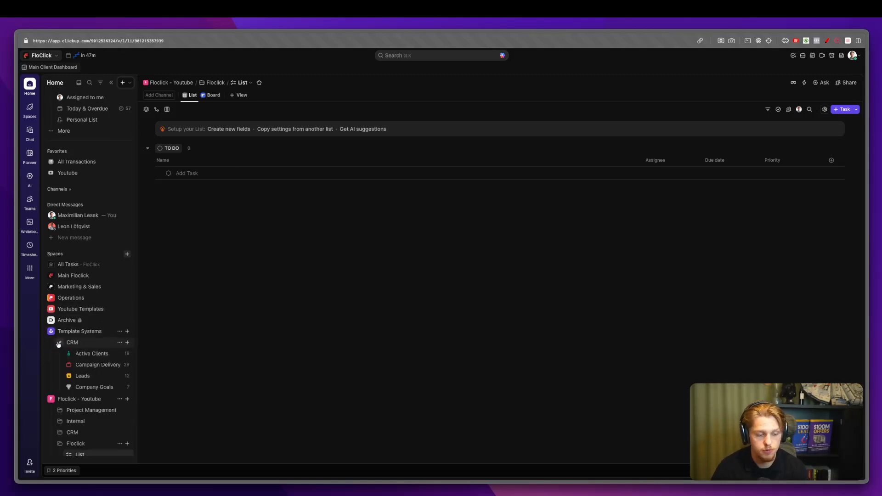
scroll(87, 356, down, 1)
click(90, 361)
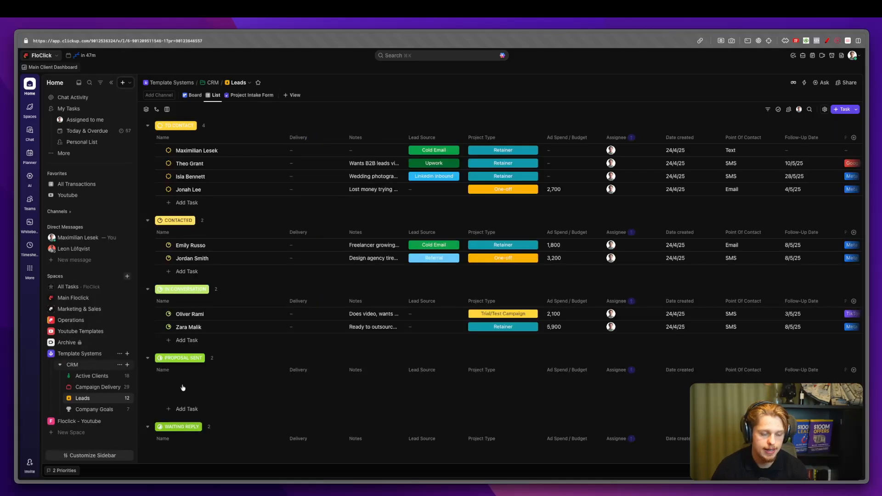
- Add a Dashboard view to the Leads list using the Task Management template
click(285, 97)
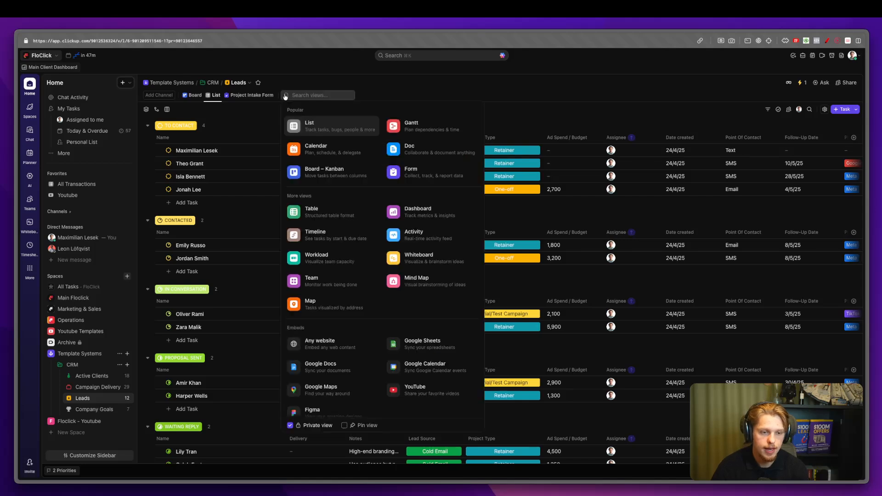
text(dash)
click(324, 129)
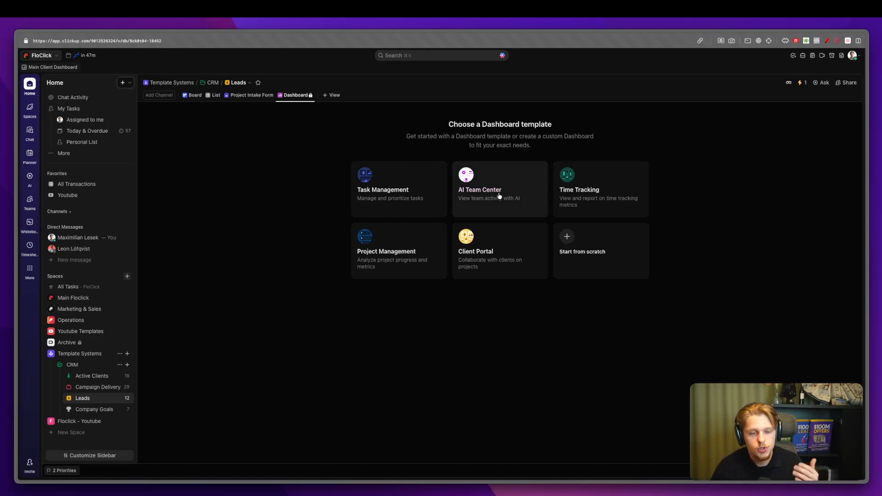
click(406, 190)
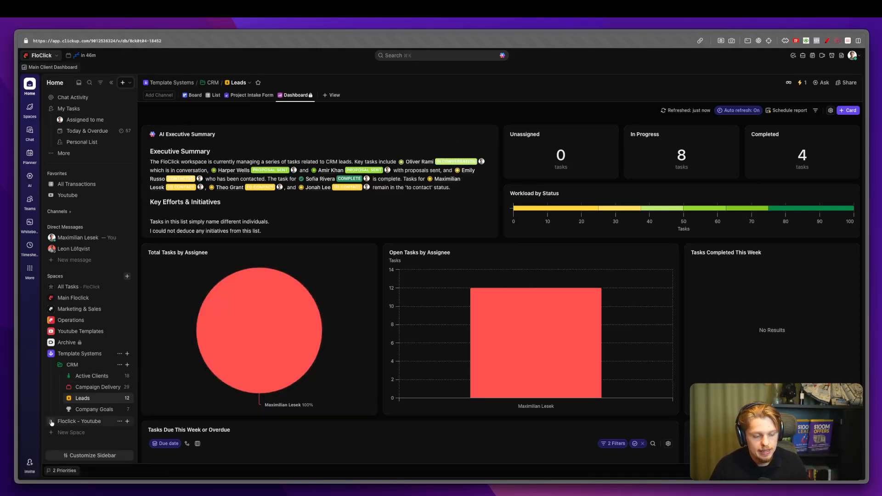
- Open the list inside the Floclick folder of the Floclick - Youtube space and narrow its Name column
click(52, 423)
scroll(52, 423, down, 2)
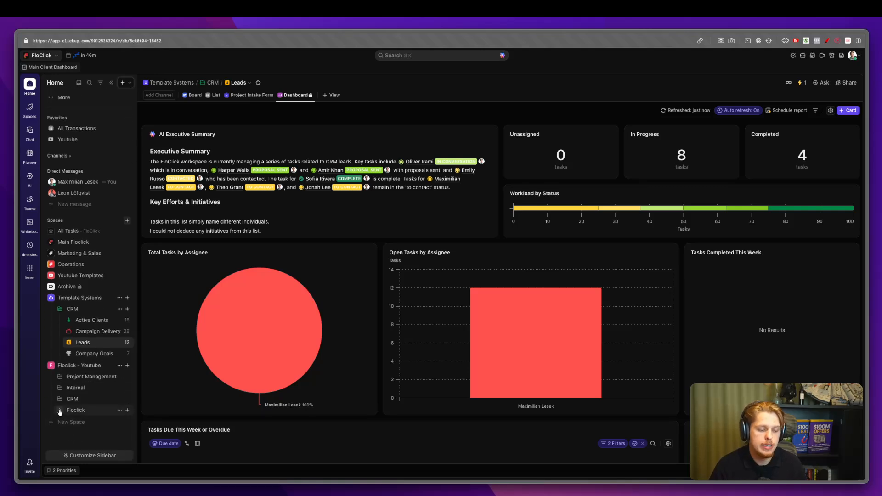
click(60, 410)
click(87, 419)
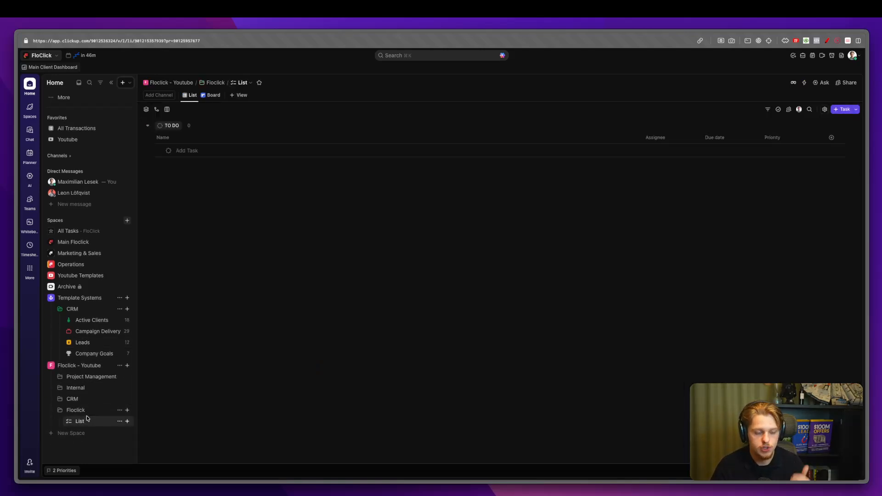
drag(641, 138, 352, 138)
- Add a task named "Onboarding call" to the Floclick folder's list
click(203, 150)
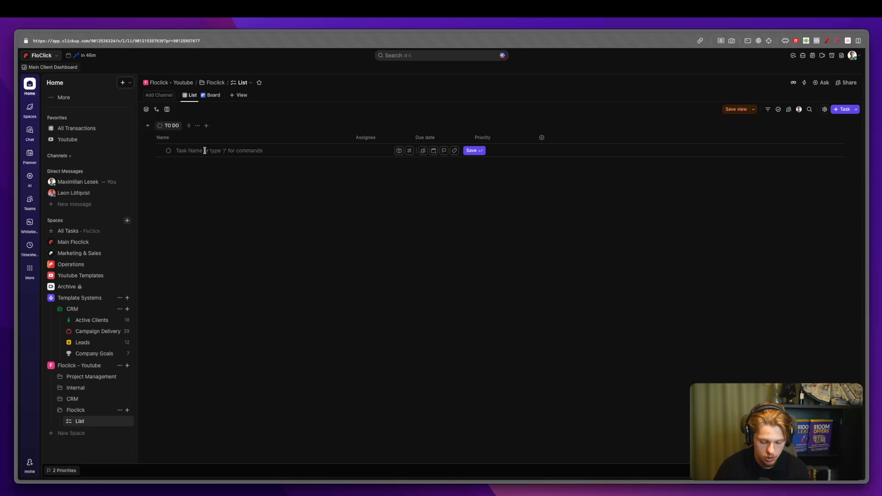
text(Onboarding call)
key(Return)
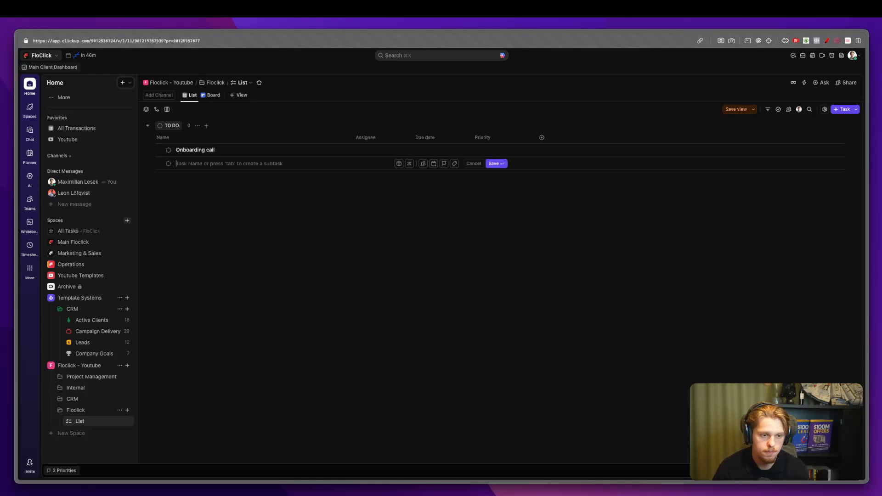
- Assign the Onboarding call task to yourself and set its due date to tomorrow
click(360, 151)
click(395, 187)
click(427, 152)
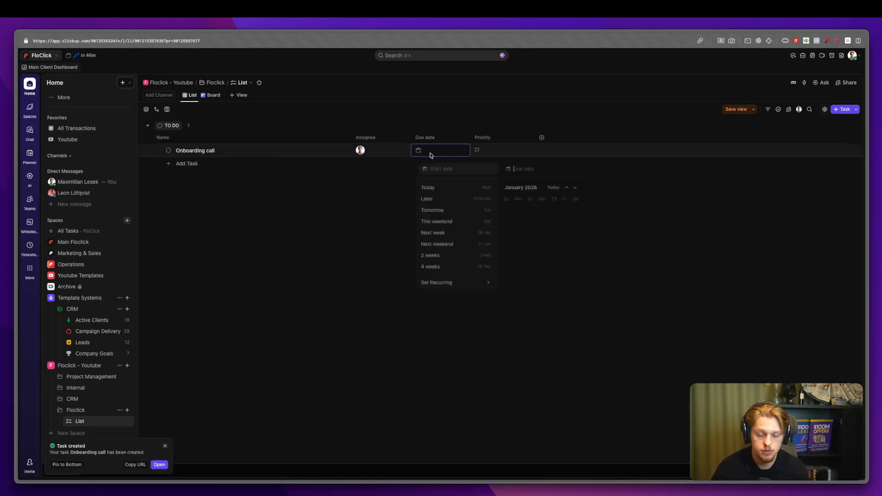
click(427, 208)
click(366, 228)
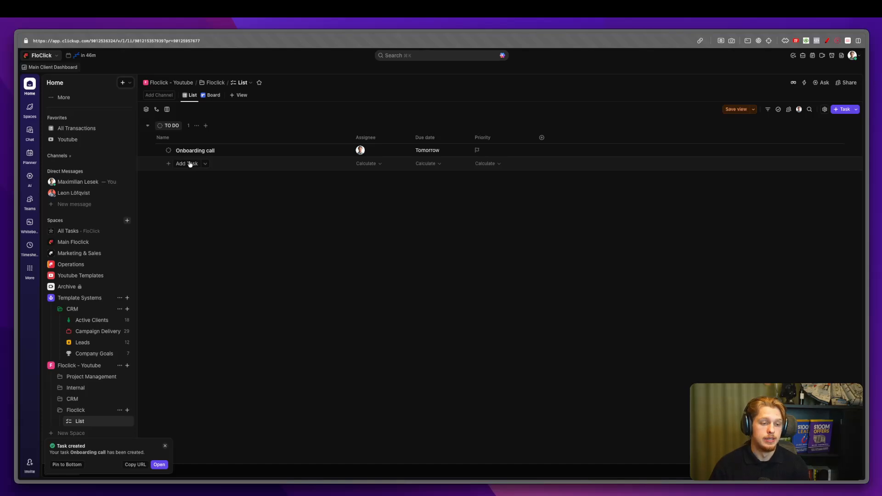
- Add a task named "Send brief for client" to the Floclick folder's list
click(188, 163)
text(Se)
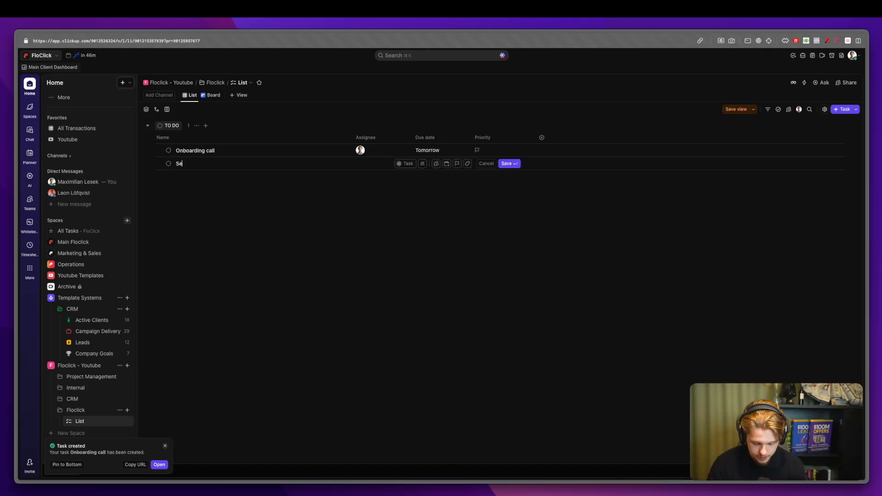
text(nd brief for clien)
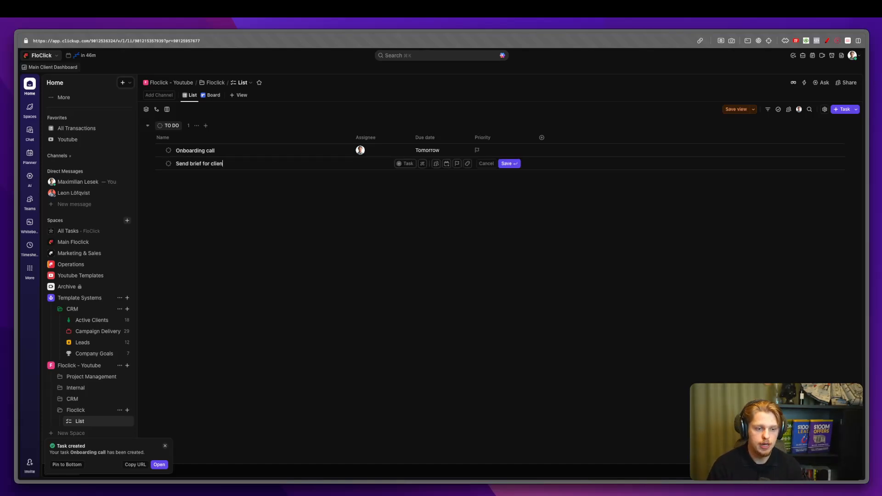
text(t)
key(Return)
- Assign the Send brief for client task to yourself and set its due date to Wednesday
click(381, 164)
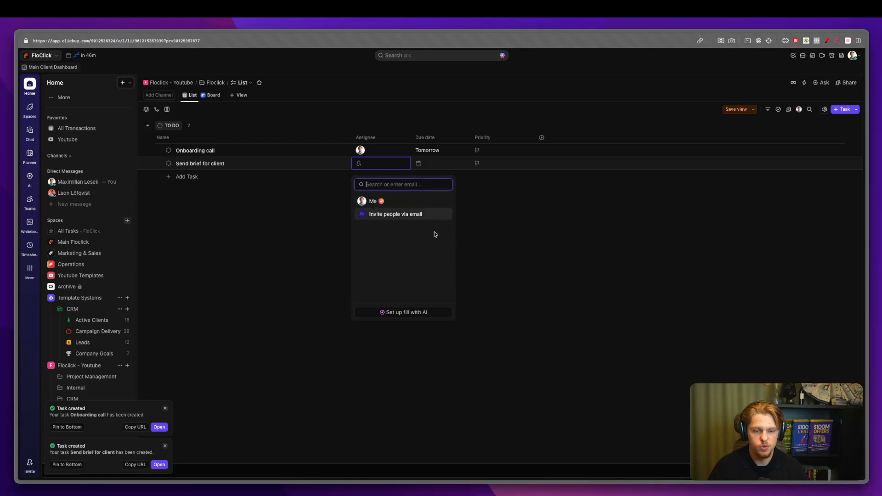
click(407, 203)
click(427, 164)
text(Wed)
key(Return)
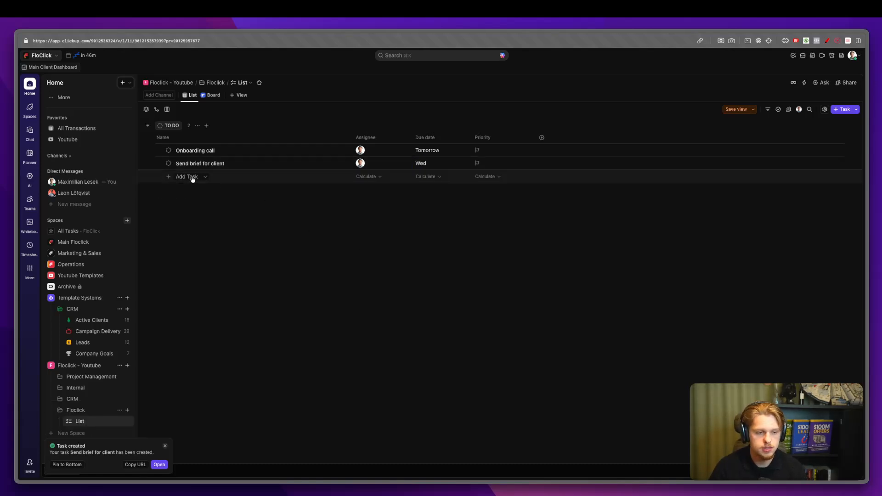
- Add a task named "Send SEO audit document" to the Floclick folder's list
click(192, 179)
text(Send SEO audit document)
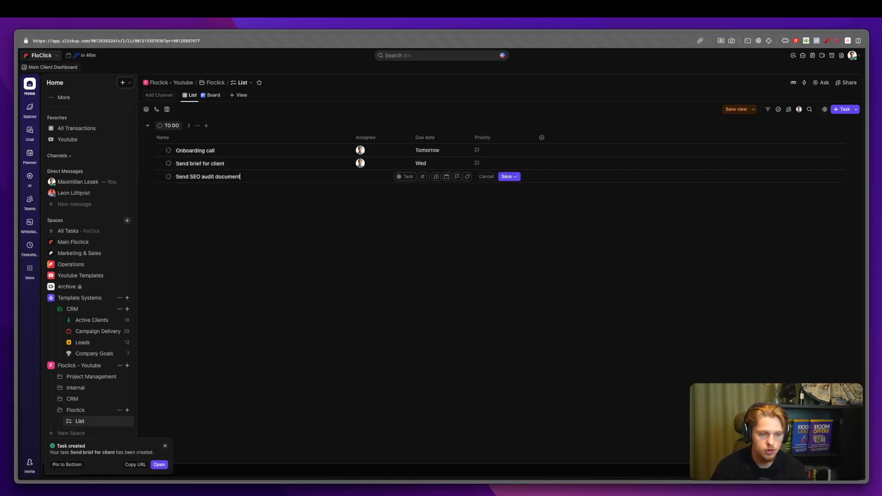
key(Return)
- Assign the Send SEO audit document task to yourself and set its due date to Thursday, January 22
click(368, 177)
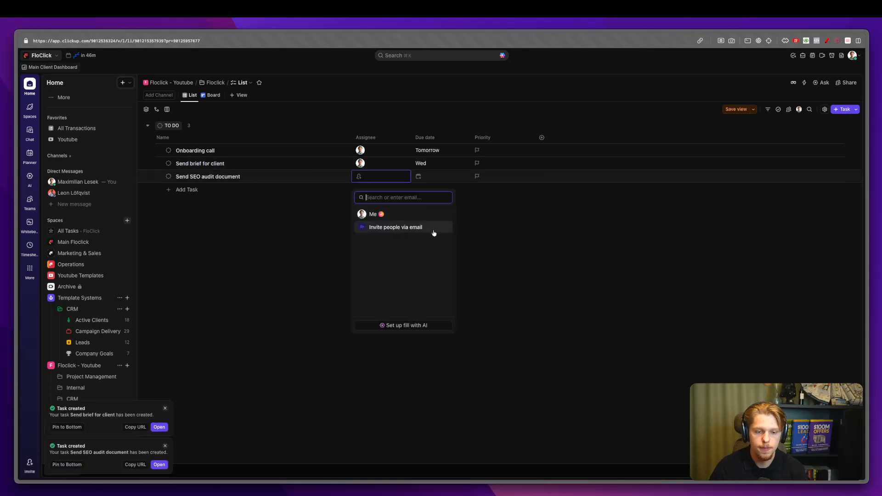
click(415, 212)
click(418, 176)
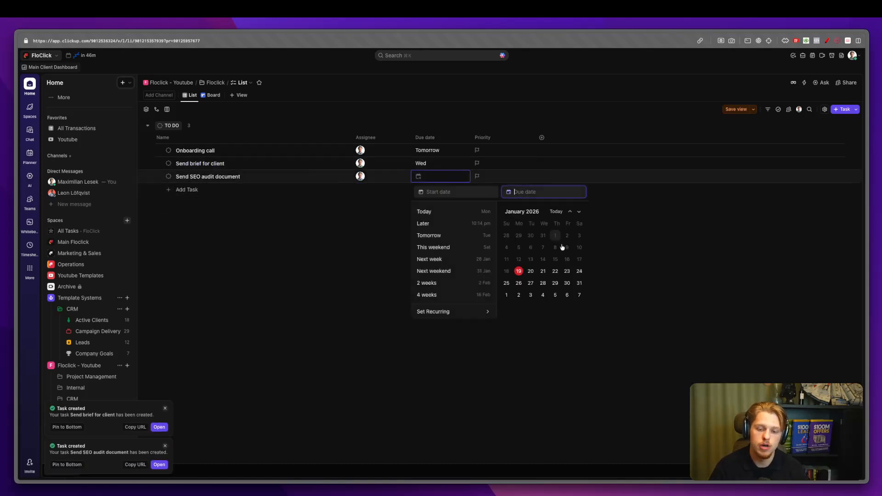
click(555, 272)
- Add a Dashboard view to the Floclick folder's list using the Client Portal template
click(239, 94)
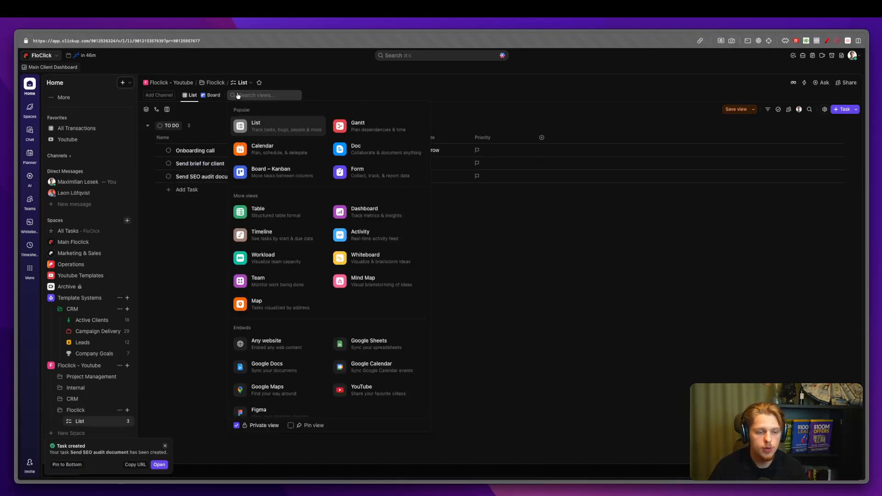
text(dash)
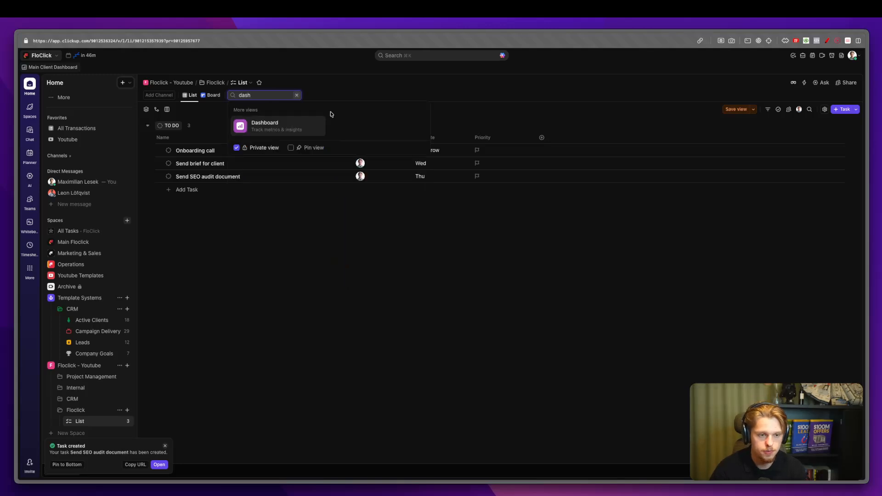
click(285, 121)
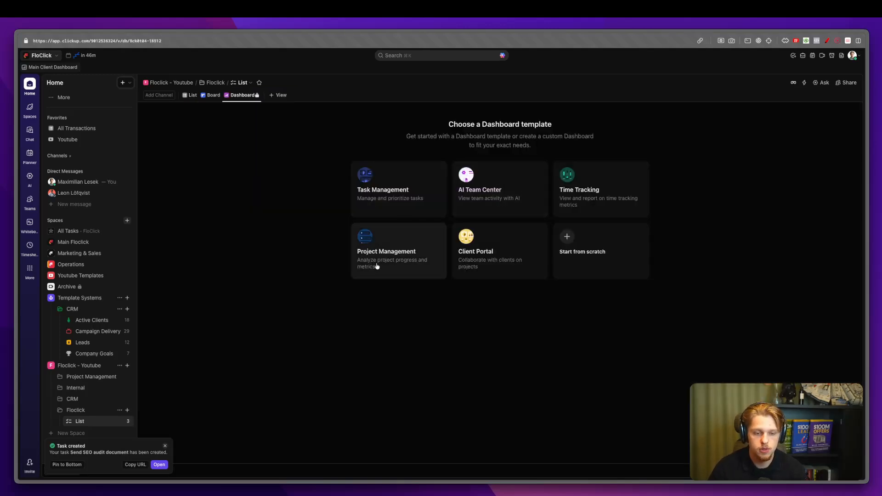
key(ctrl+alt+a)
mouse_move(468, 264)
mouse_down()
mouse_move(492, 256)
mouse_move(474, 258)
mouse_up()
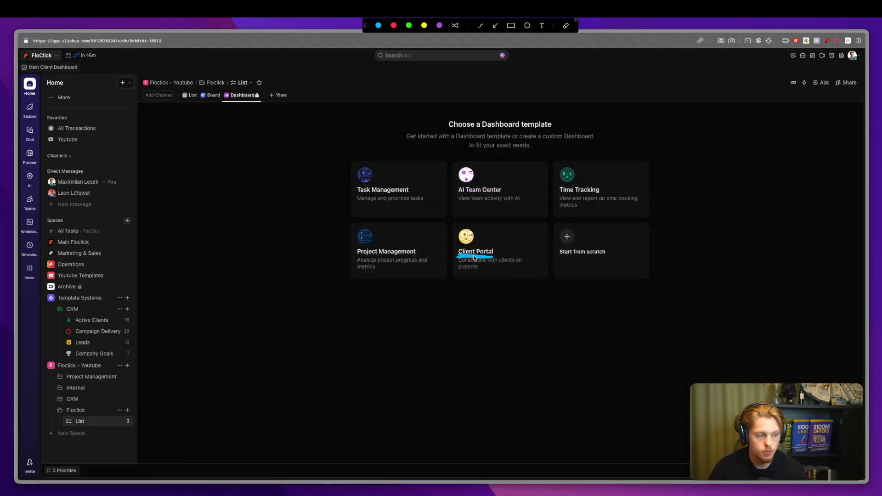
key(Escape)
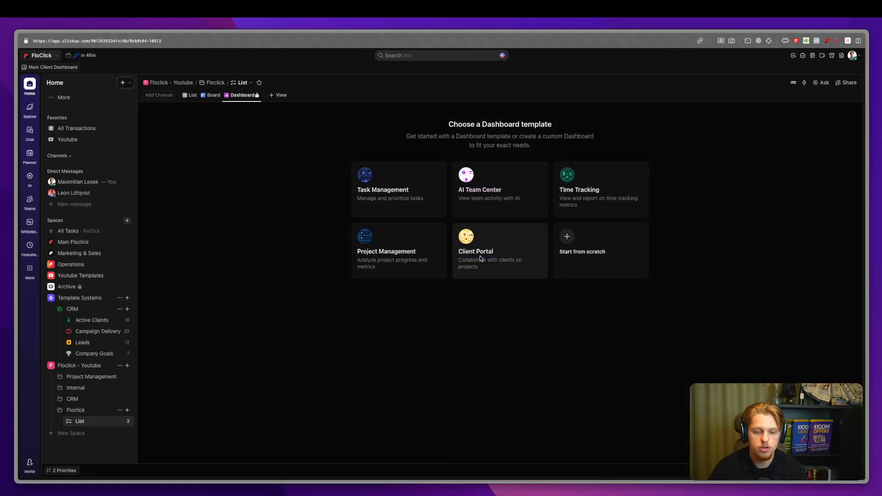
click(487, 244)
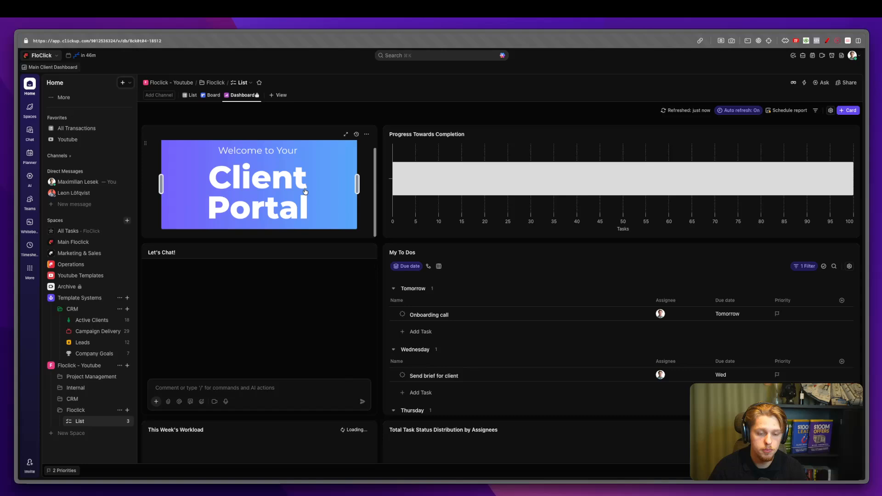
key(ctrl+a)
mouse_move(383, 249)
mouse_down()
mouse_move(379, 354)
mouse_move(393, 411)
mouse_up()
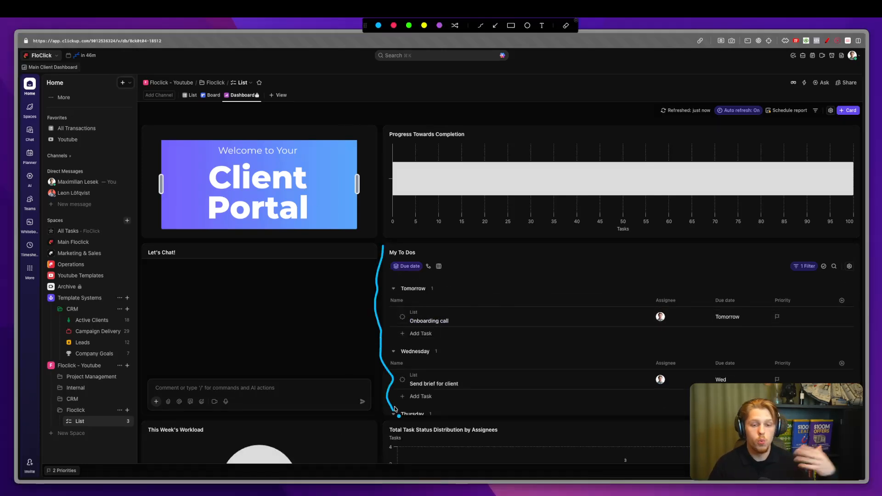
key(Escape)
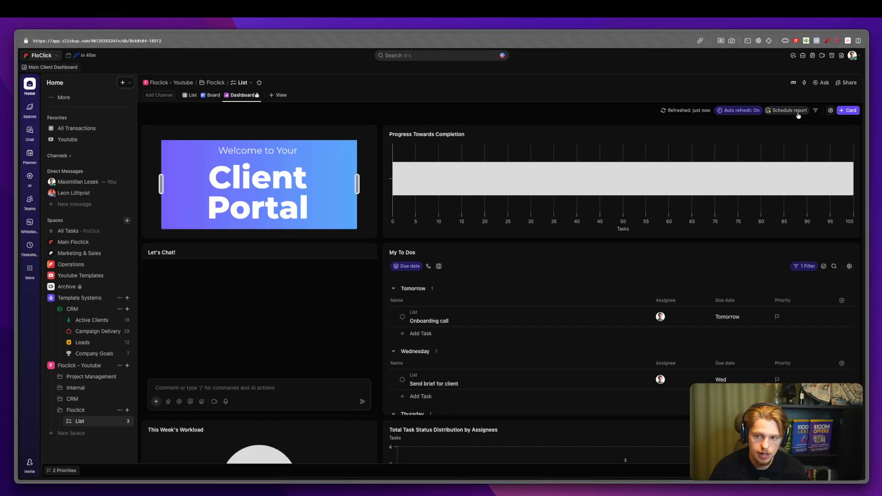
- Review the sharing options for the single Dashboard view and close them without inviting anyone
click(846, 83)
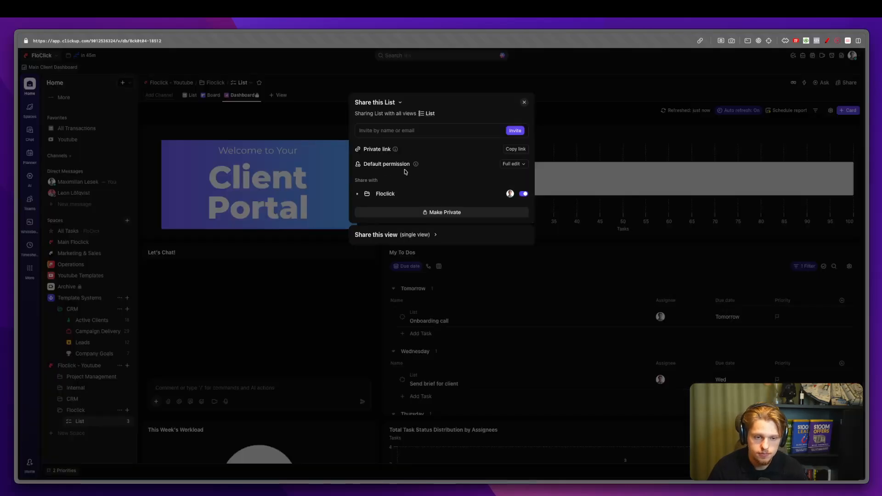
click(437, 235)
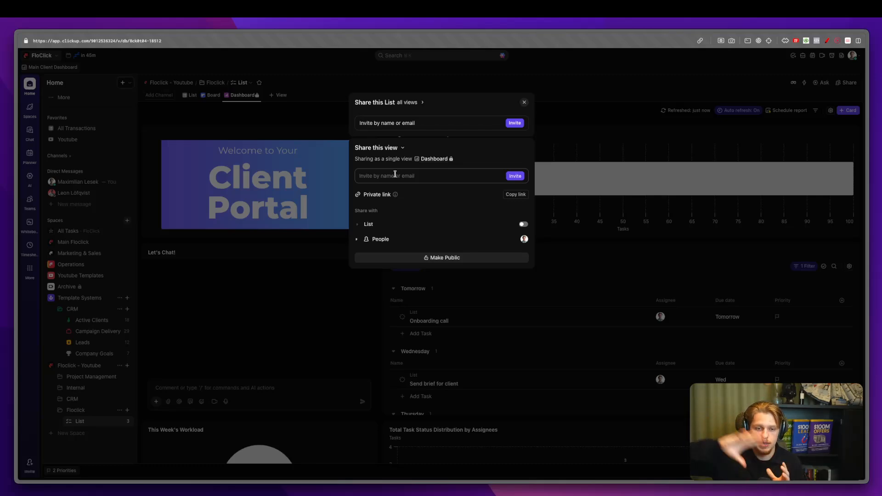
click(348, 180)
- Examine the Client Portal dashboard's workload, weekly task lists, embedded Change Request Form and setup instruction cards
scroll(348, 180, down, 6)
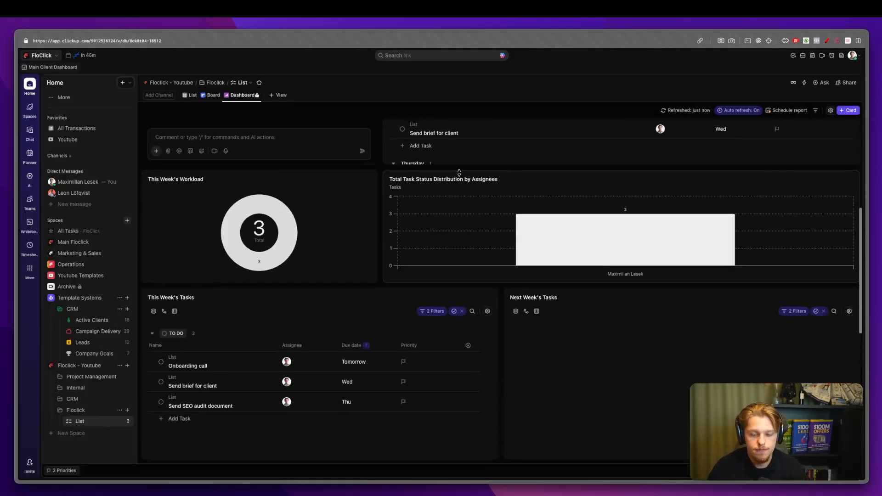
scroll(478, 339, down, 2)
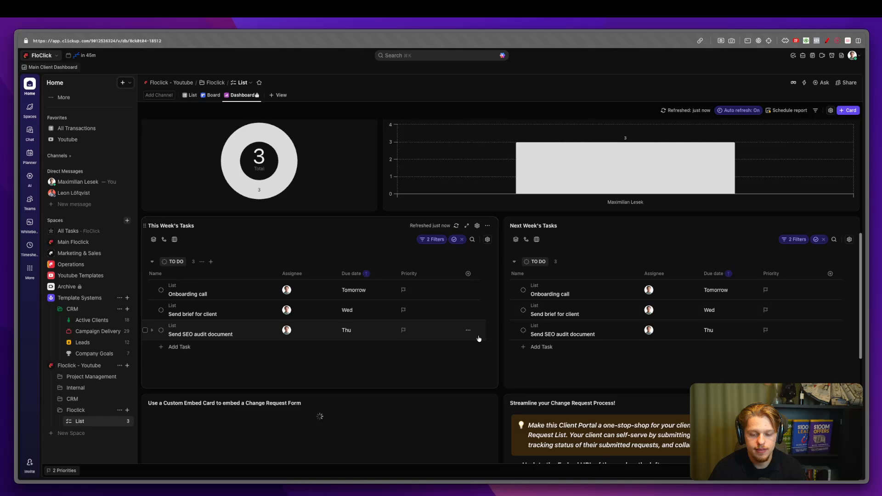
scroll(478, 338, down, 5)
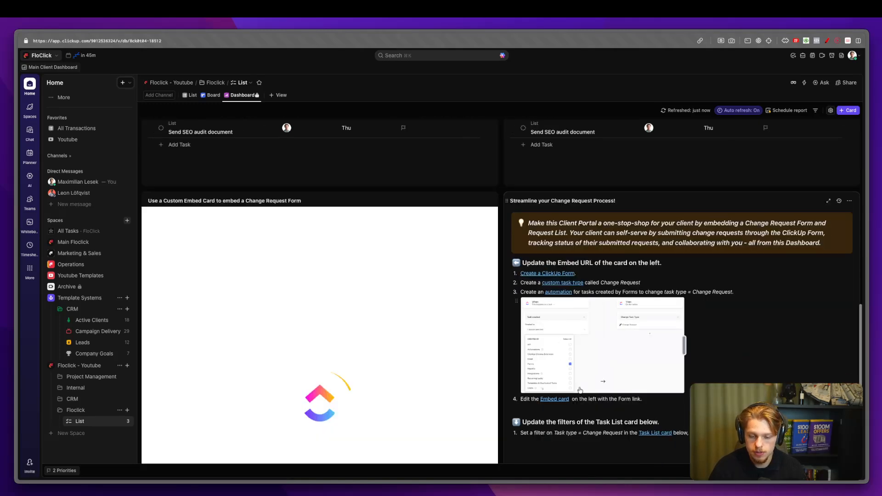
scroll(270, 329, down, 1)
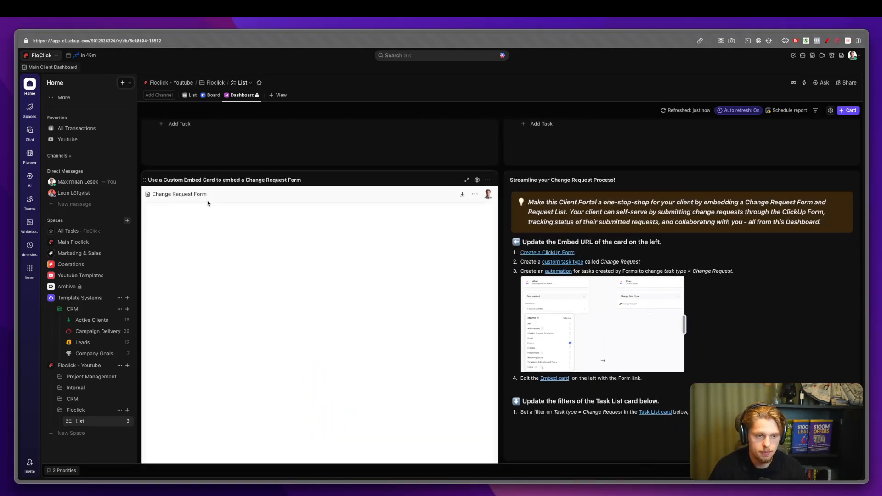
scroll(271, 221, up, 1)
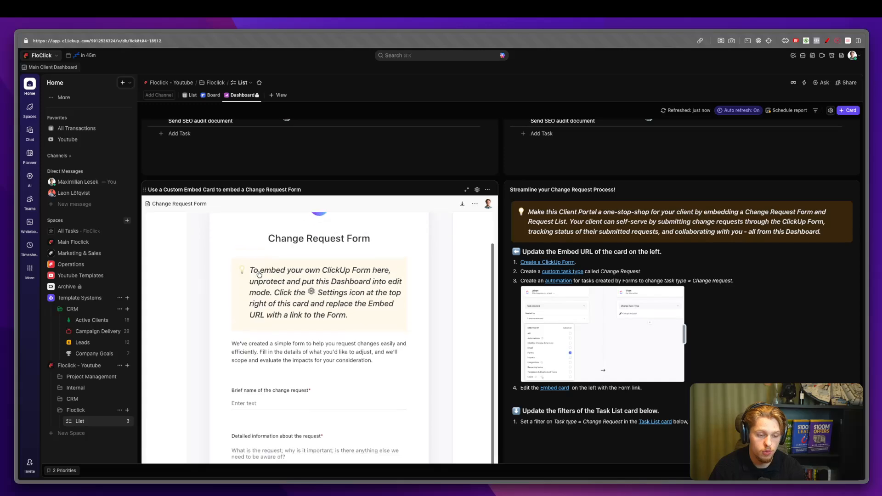
scroll(259, 274, down, 4)
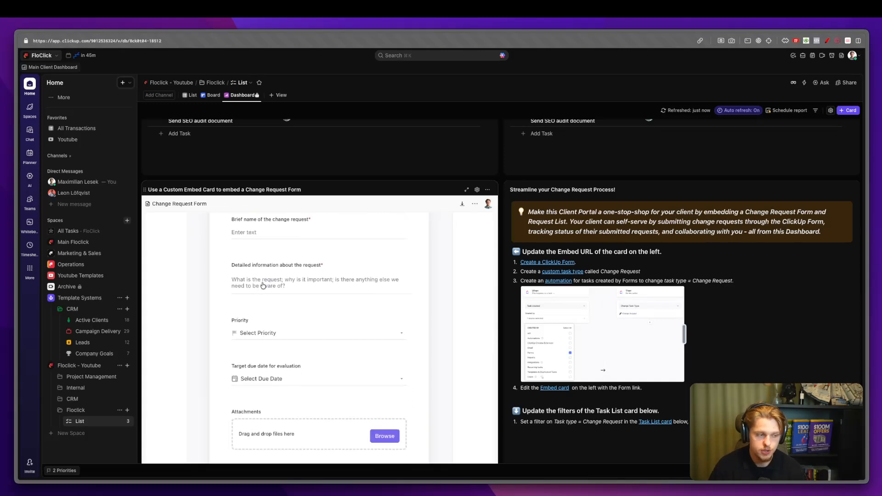
scroll(263, 285, up, 8)
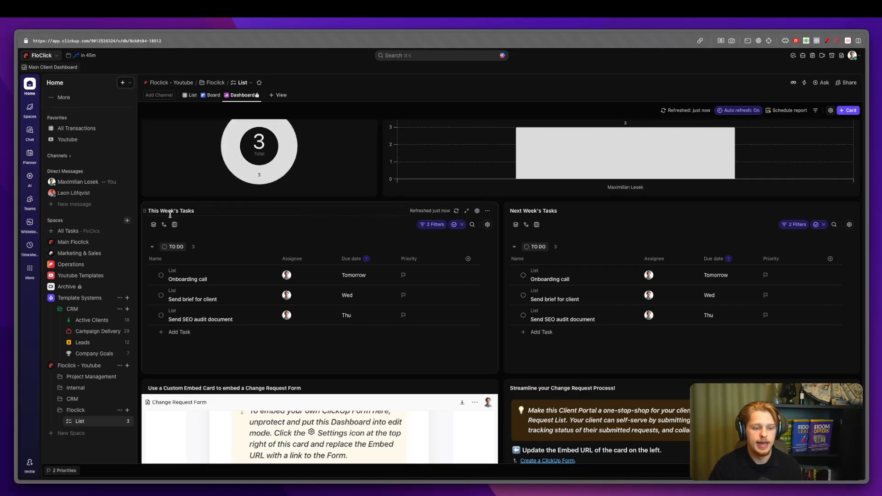
drag(212, 214, 176, 212)
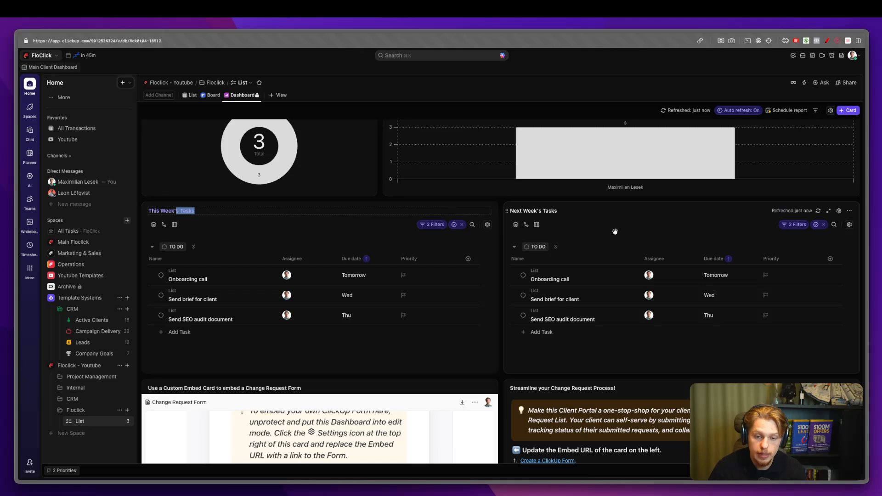
scroll(545, 199, up, 3)
scroll(546, 199, up, 5)
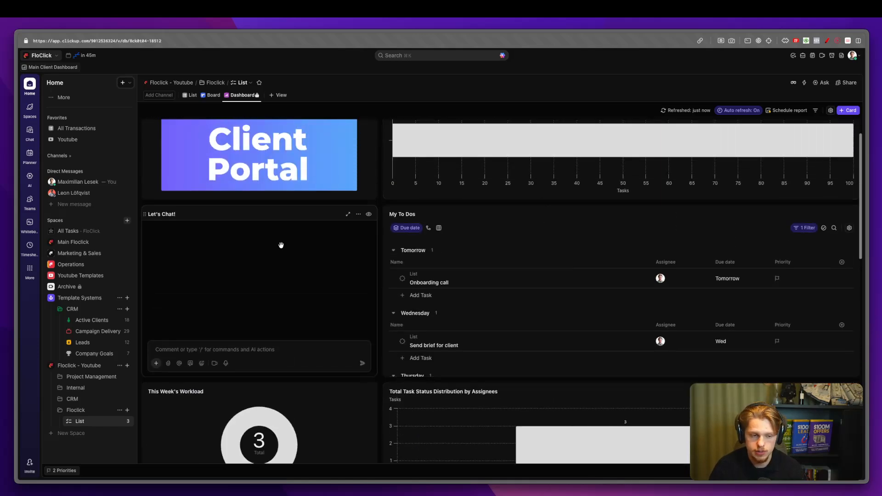
- Post "Hey how are you doing", a mention of yourself, and "what's up" as one message in the Let's Chat! card
click(238, 348)
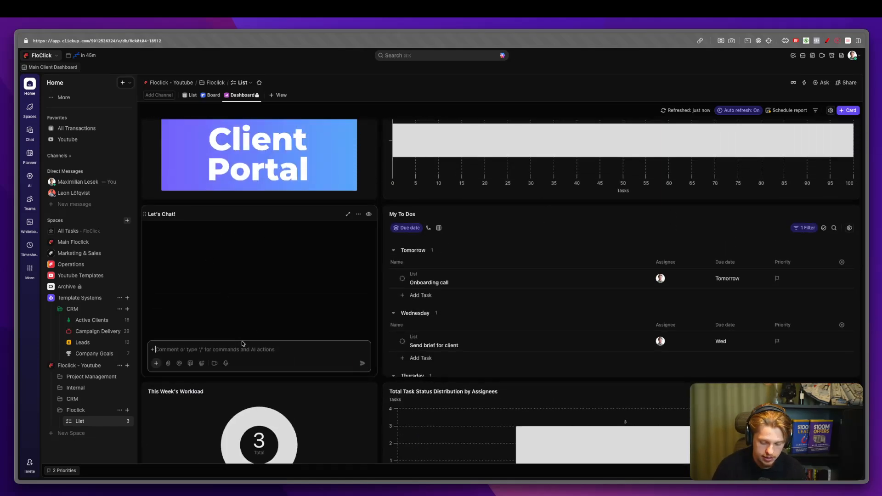
text(Hye )
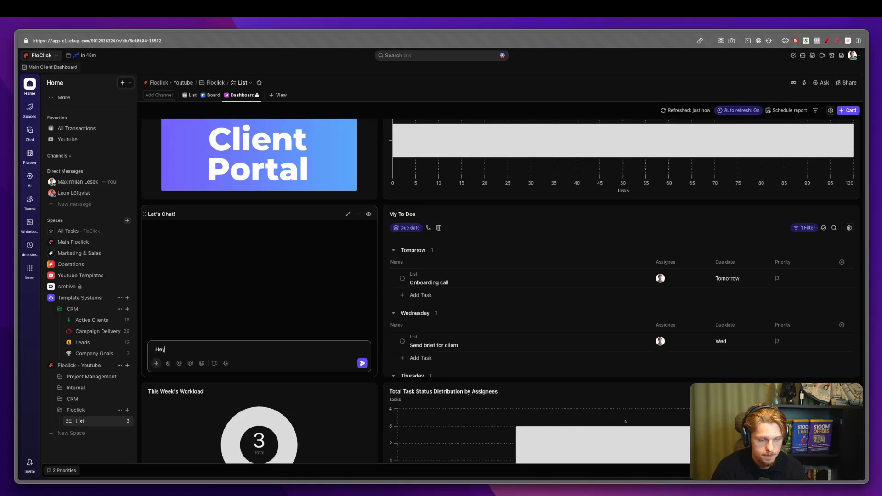
text( how areyo)
key(BackSpace)
key(BackSpace)
text(you doin)
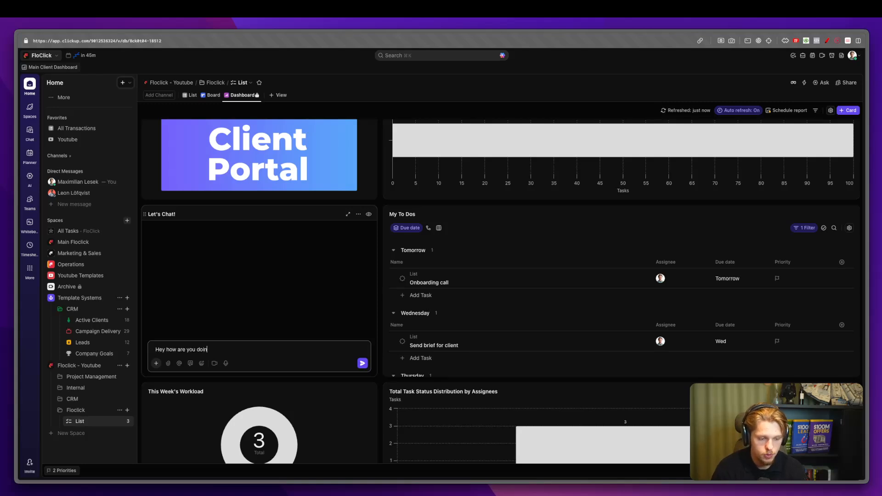
text(g @)
click(253, 253)
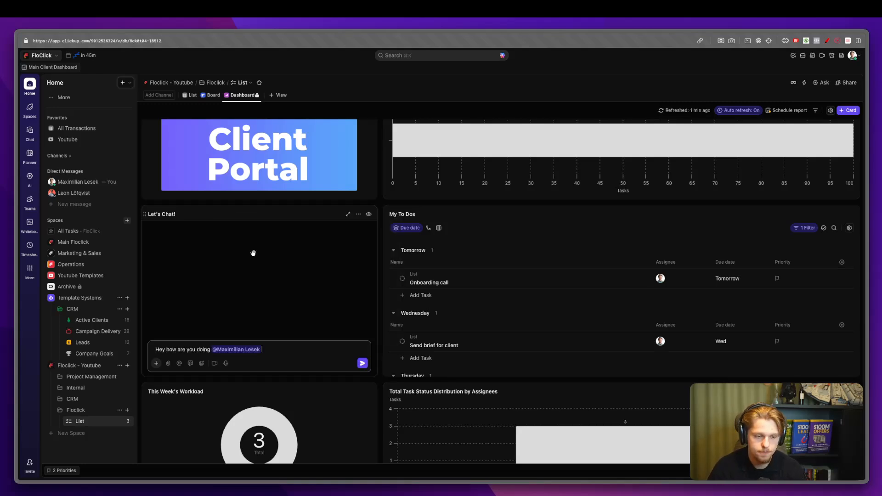
text(what's)
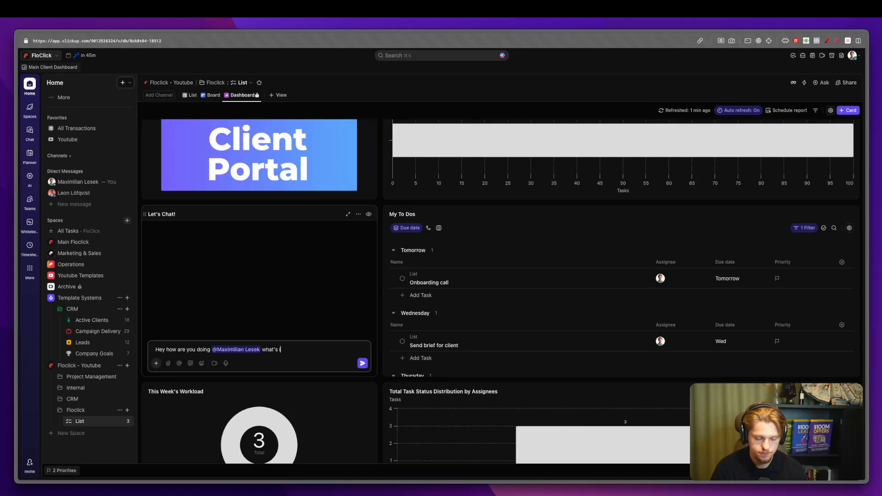
text( up)
key(Return)
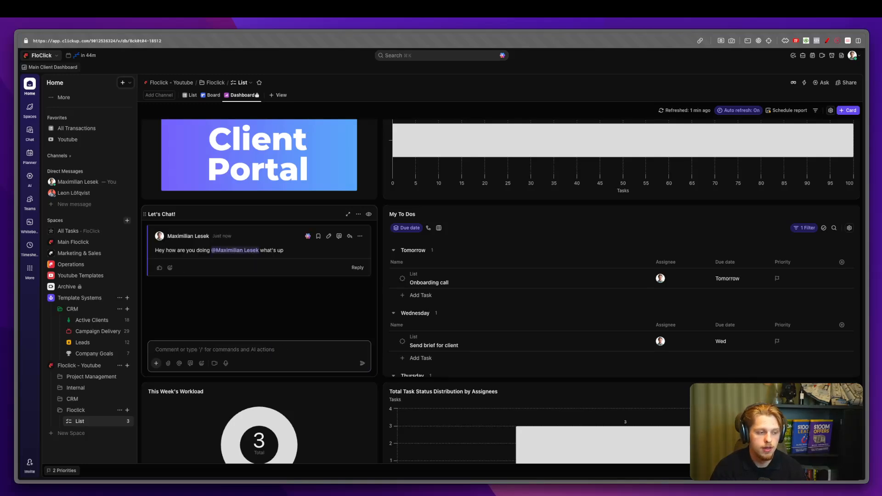
- Delete the "Welcome to Your Client Portal" banner card from the dashboard
scroll(358, 175, up, 2)
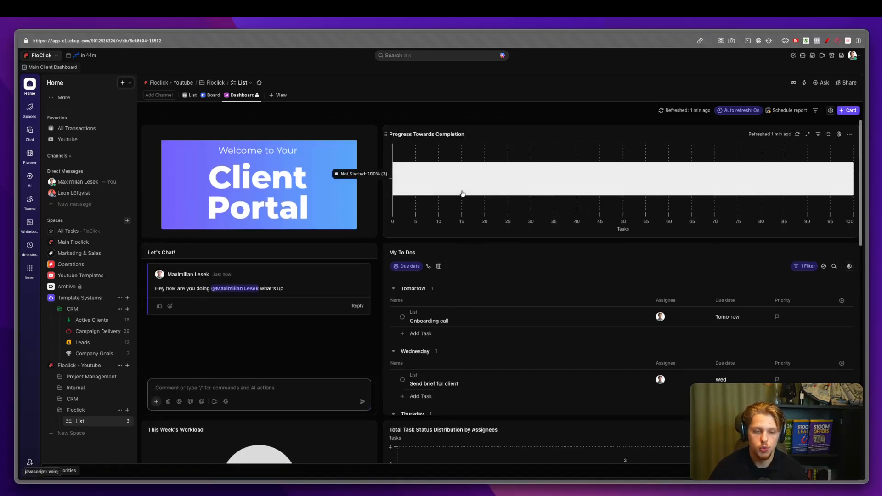
click(367, 134)
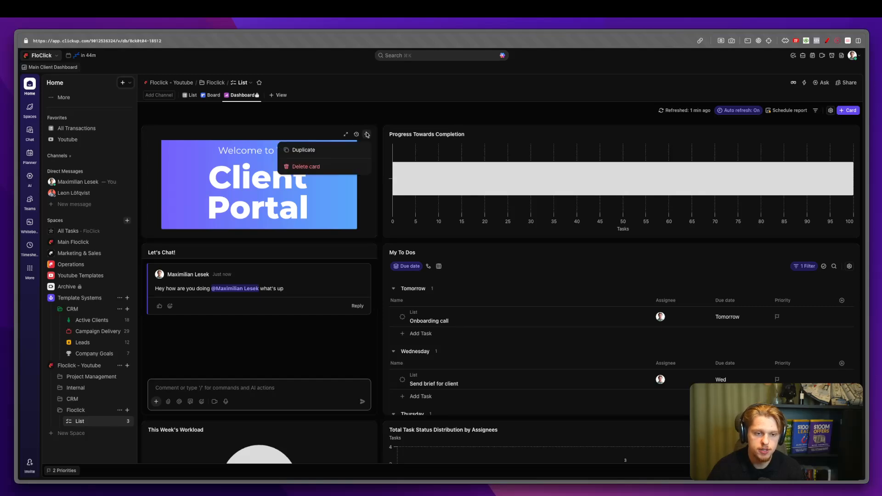
click(335, 167)
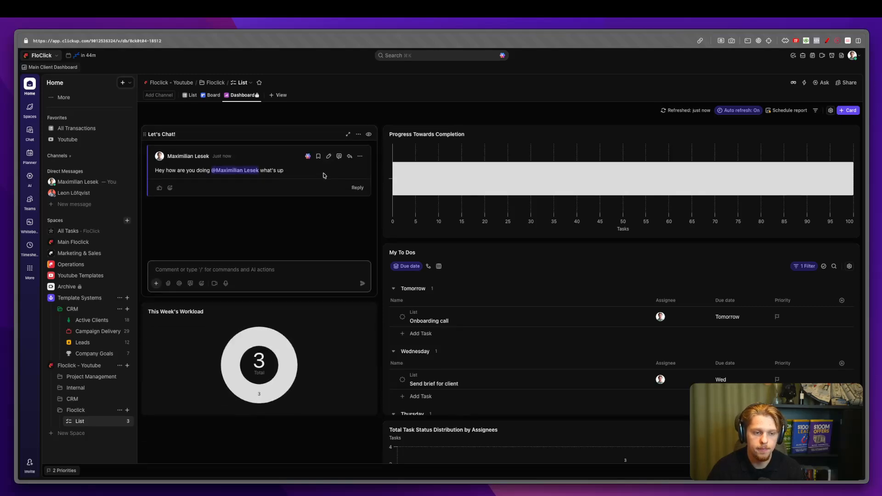
- Add a Tasks Due Soon card from the featured cards to the client dashboard
scroll(309, 175, down, 5)
scroll(308, 175, down, 10)
scroll(205, 158, up, 15)
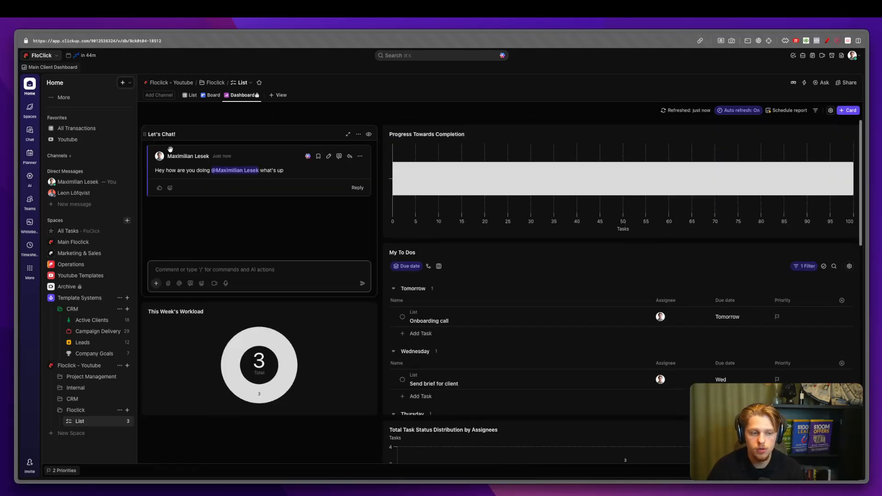
click(848, 110)
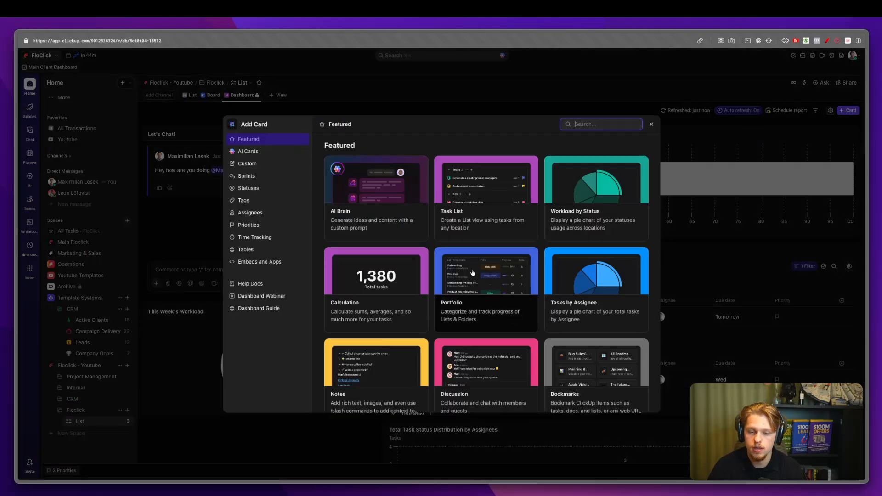
scroll(502, 319, down, 4)
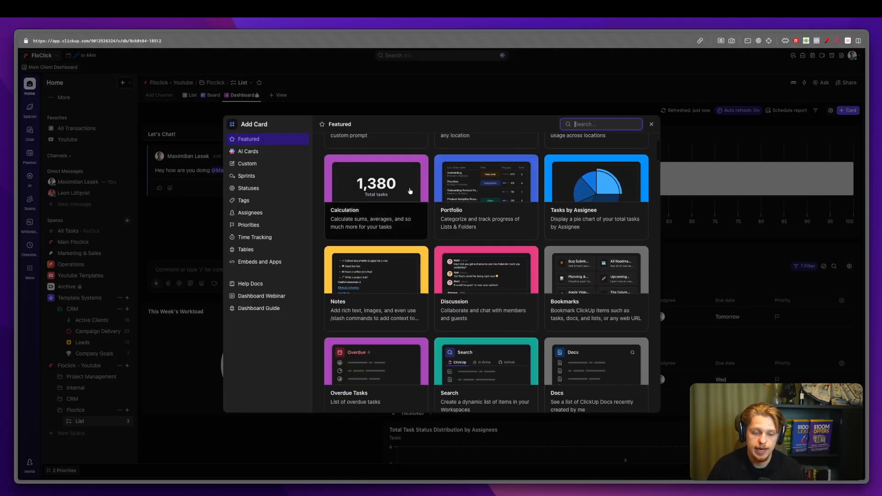
scroll(502, 319, down, 4)
scroll(596, 191, down, 4)
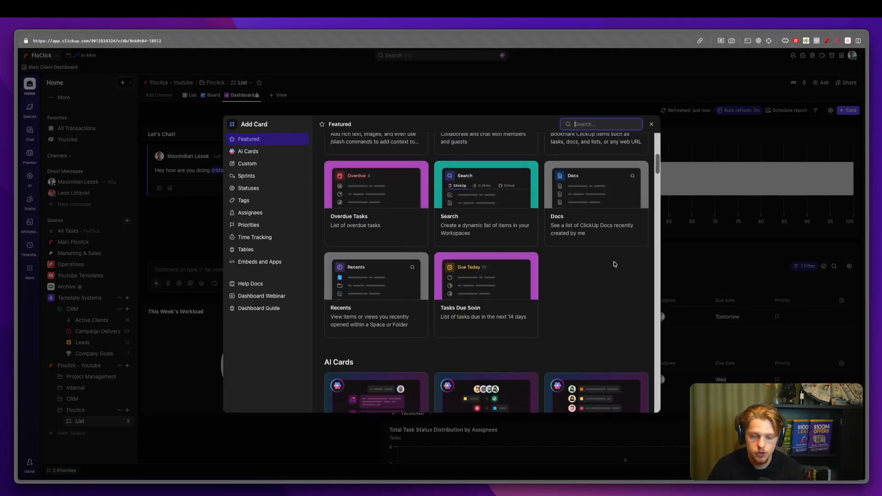
click(493, 280)
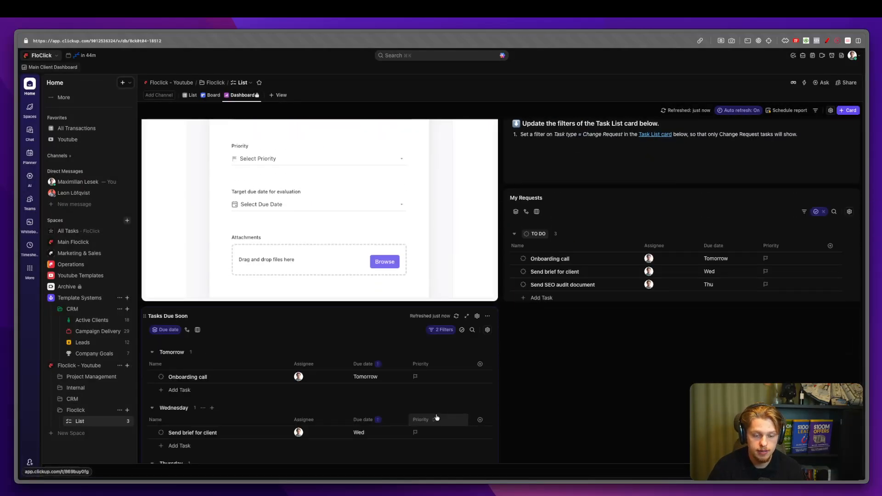
- Add a Notes card to the dashboard containing "Hey how are you doing" followed by a bullet reading "brief"
click(849, 110)
scroll(451, 310, down, 3)
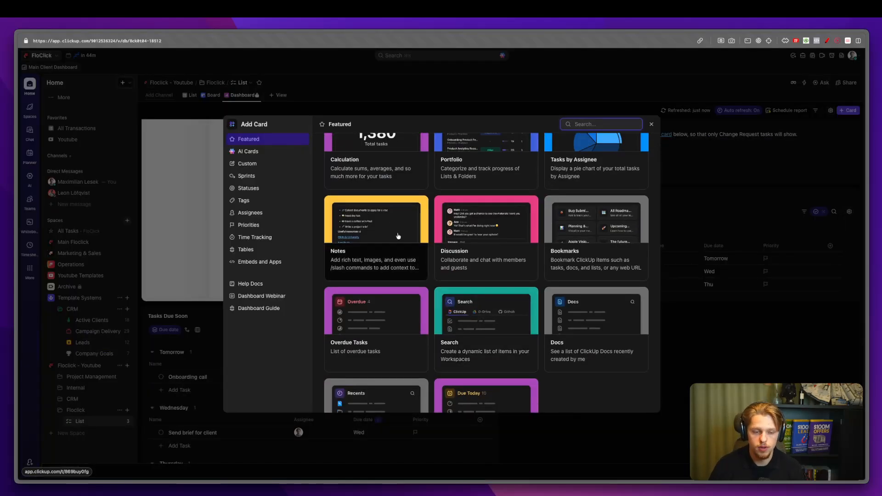
click(398, 236)
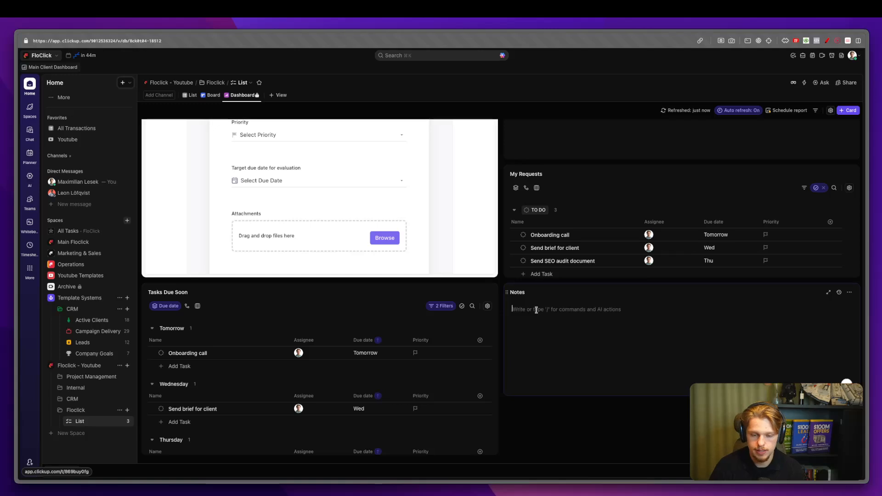
text(Hey how are you do)
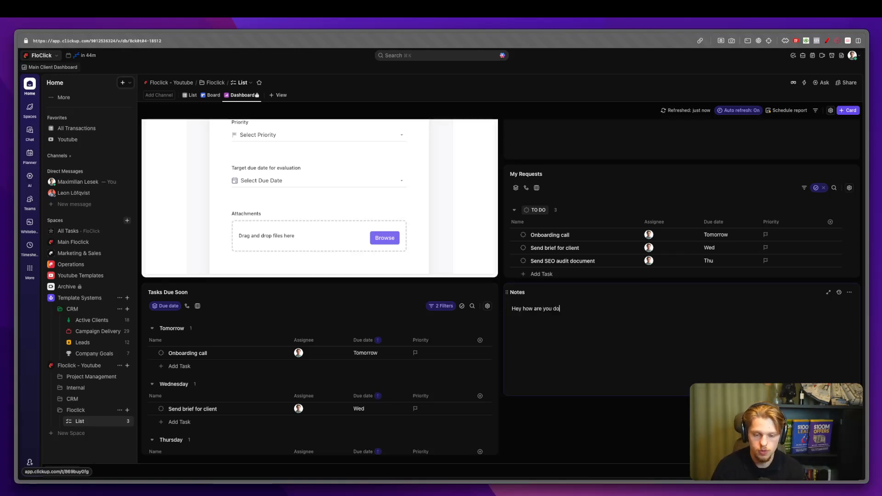
text(ing)
key(Return)
text(- )
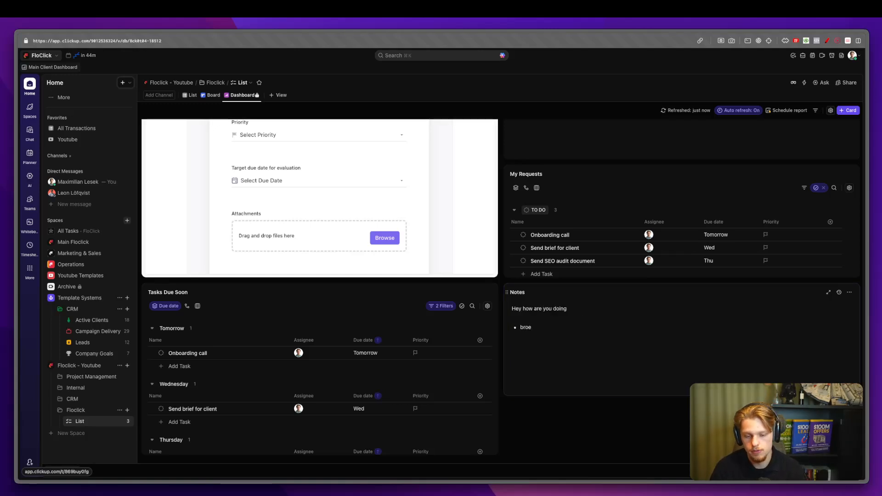
text(brier)
key(BackSpace)
text(f)
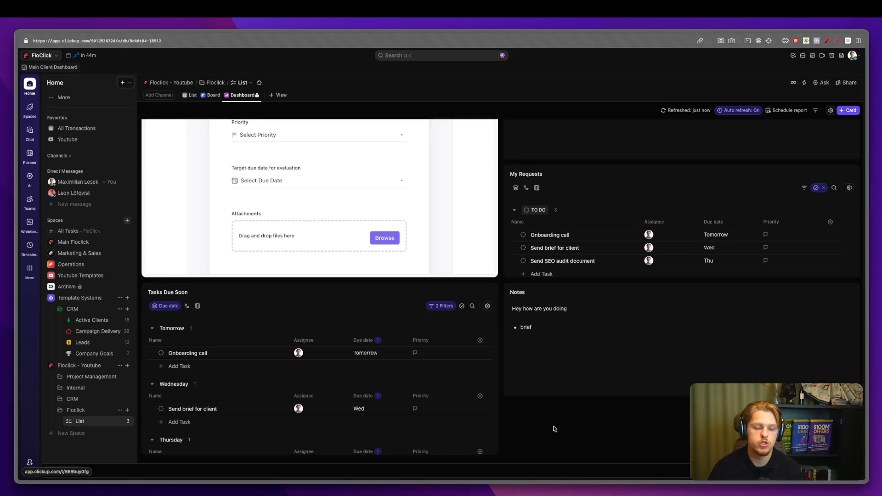
- Add a new Doc view to the Floclick client list
scroll(554, 429, up, 10)
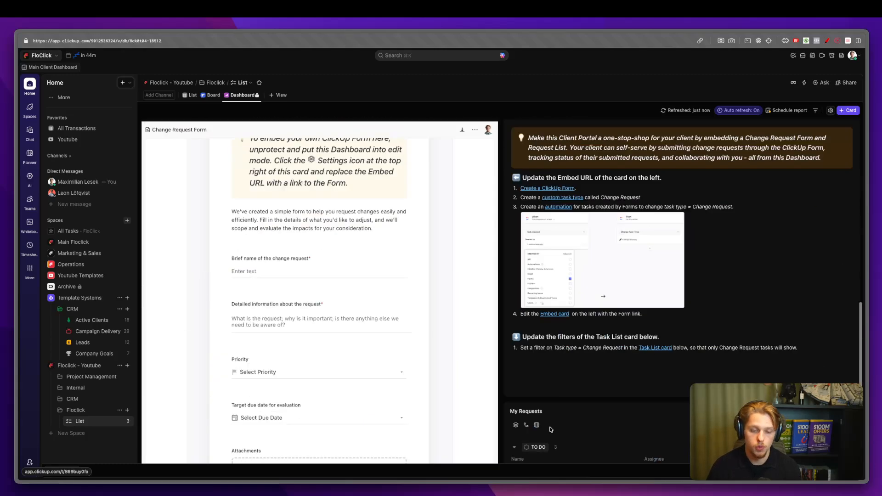
scroll(547, 425, up, 8)
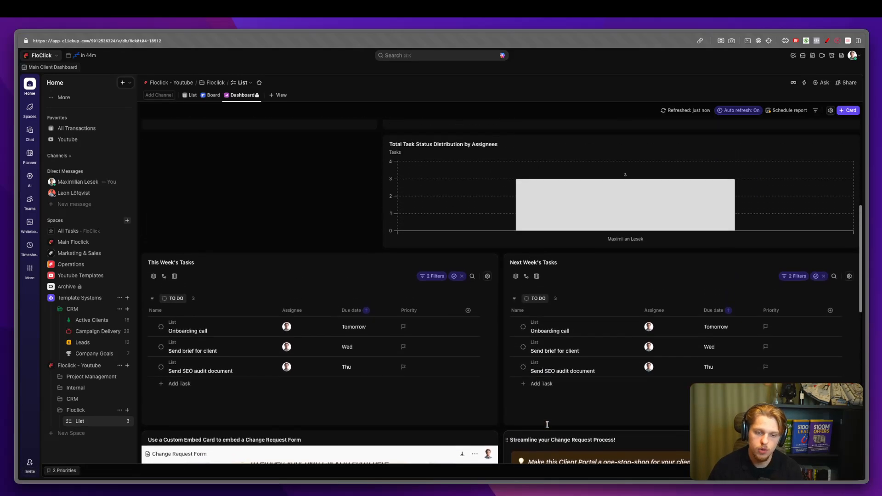
scroll(546, 427, up, 4)
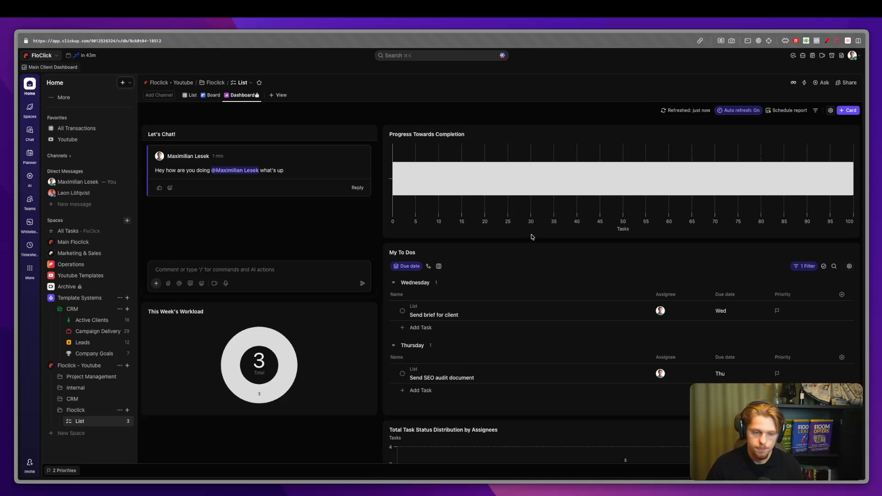
click(281, 95)
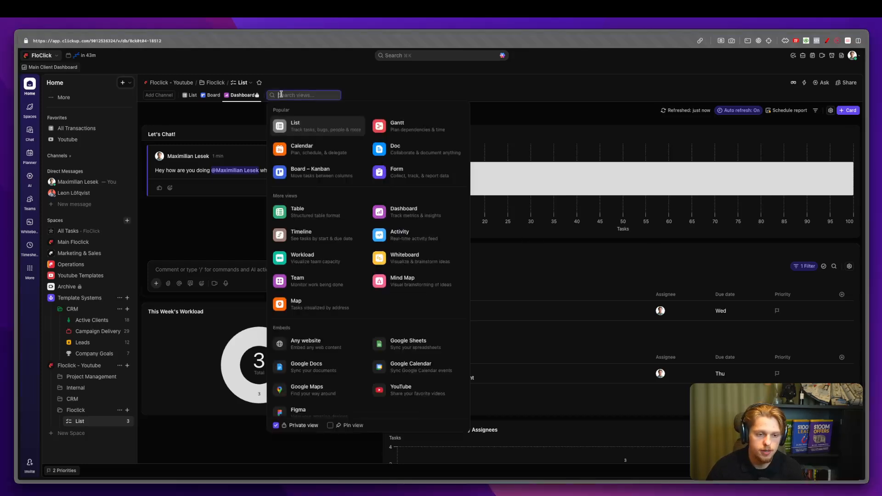
click(423, 156)
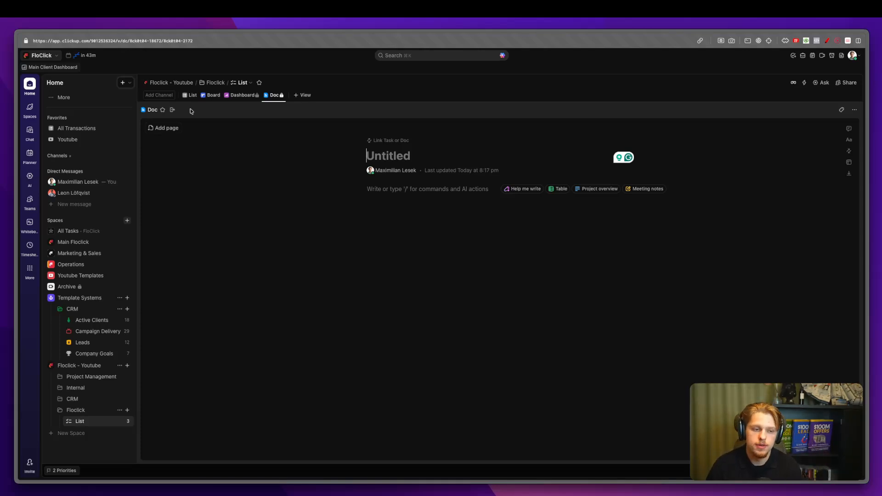
- Turn off the Private view setting for the new Doc view
key(ctrl+a)
drag(270, 99, 276, 100)
key(Escape)
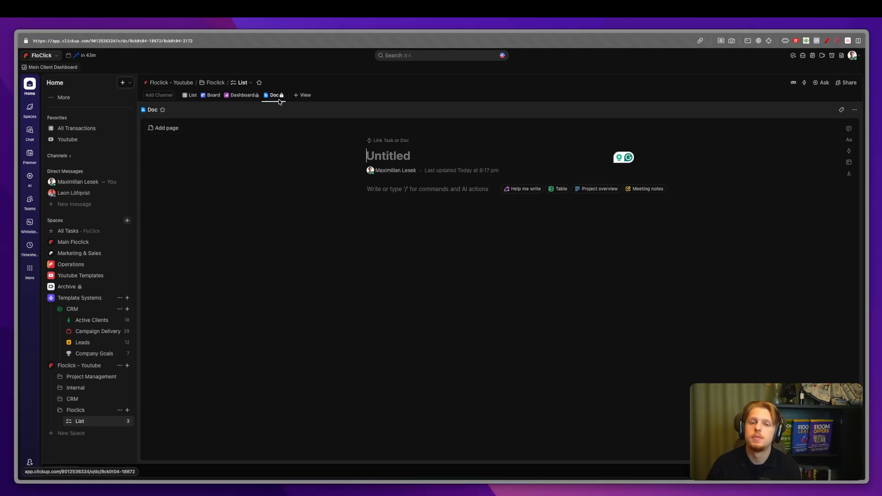
click(273, 96)
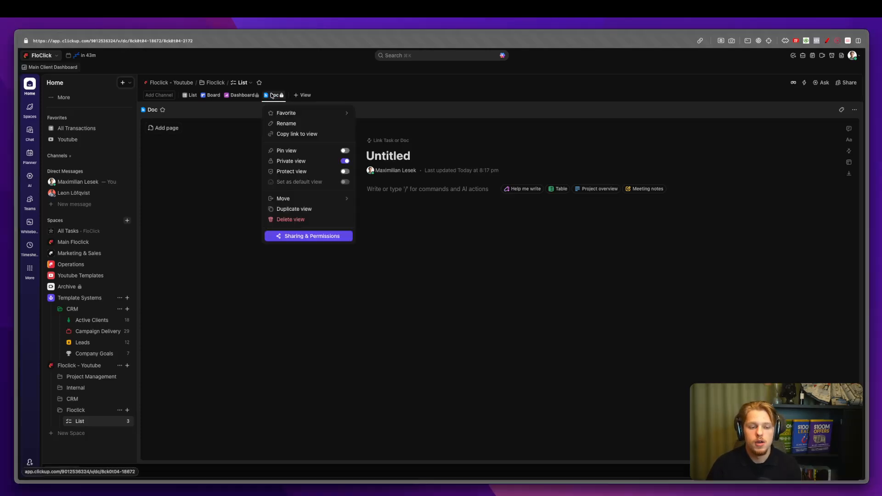
click(344, 161)
click(385, 98)
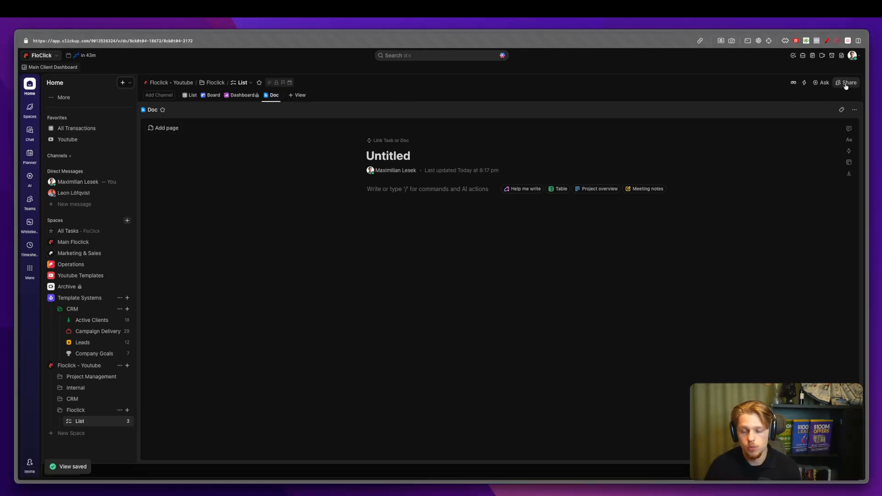
- Enable link sharing with anyone for the untitled doc page and close the sharing options
click(845, 83)
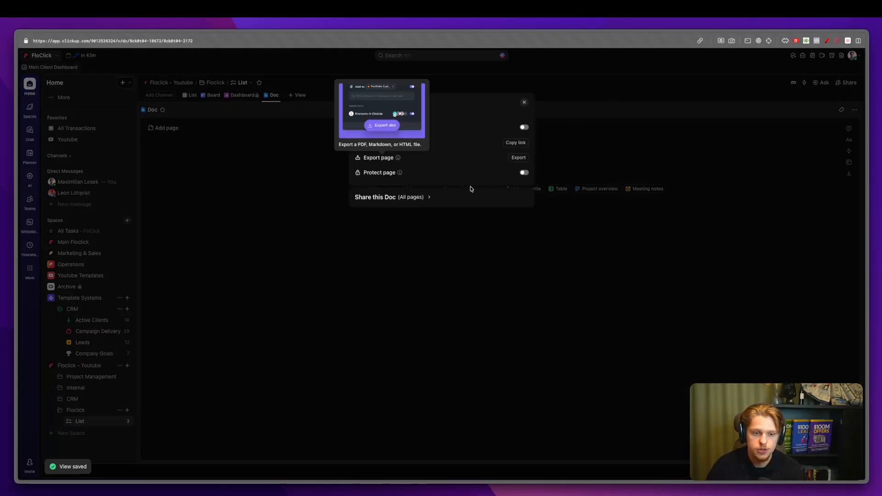
click(523, 126)
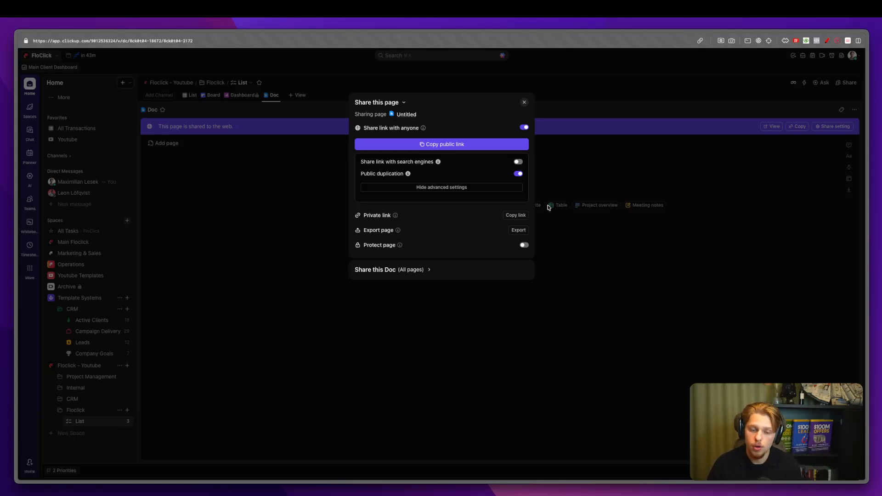
click(580, 209)
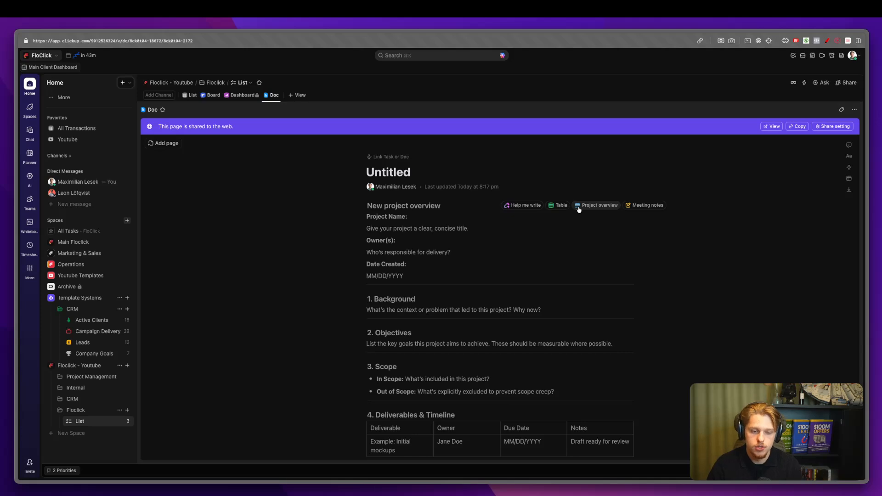
- Ask the AI writing helper to "Create me a client portal here that looks clean and is very similar to "dashboards""
click(531, 209)
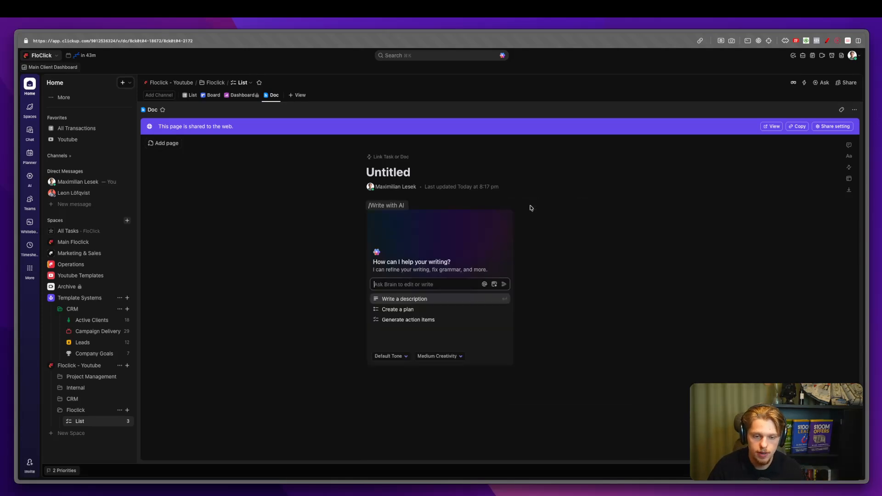
text(Crea)
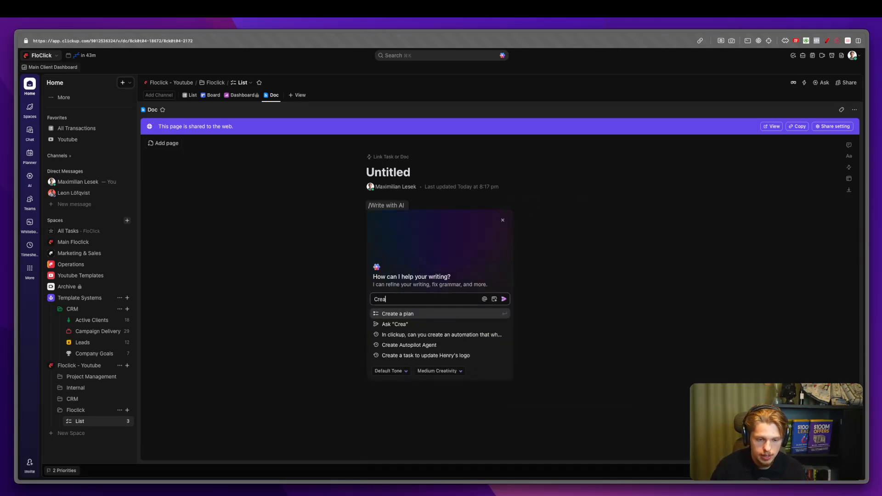
text(te me a client dashbo)
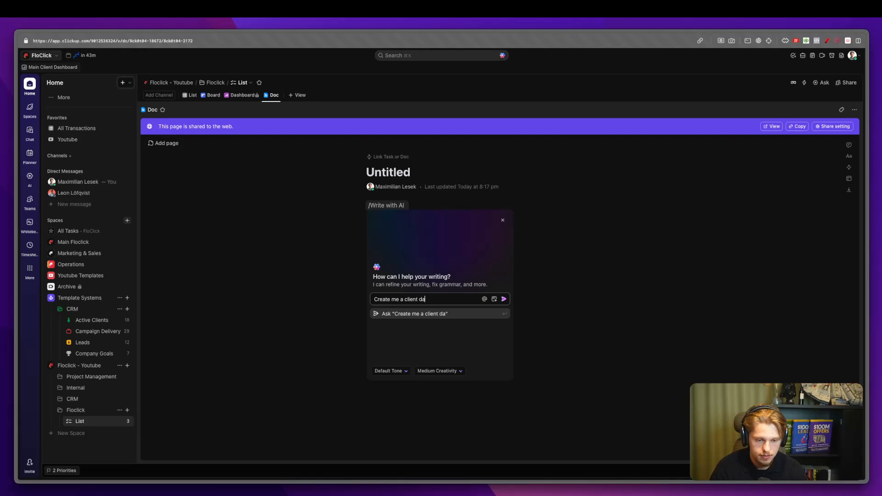
key(BackSpace)
key(BackSpace)
key(BackSpace)
key(BackSpace)
key(BackSpace)
key(BackSpace)
text(porta)
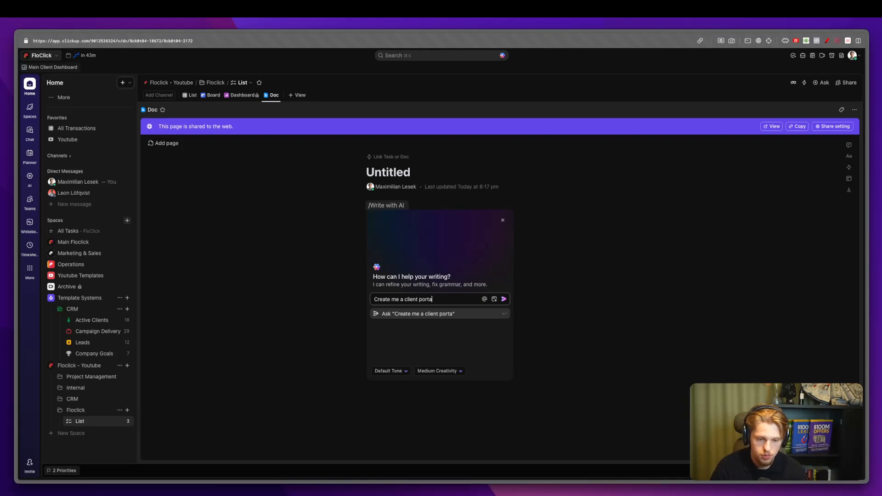
text(l here that looks cl)
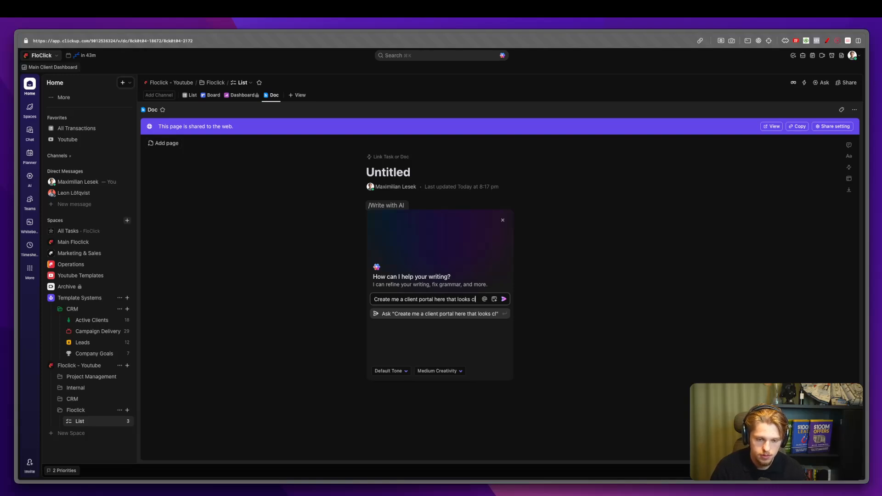
text(ean and is very similar to "dashboards)
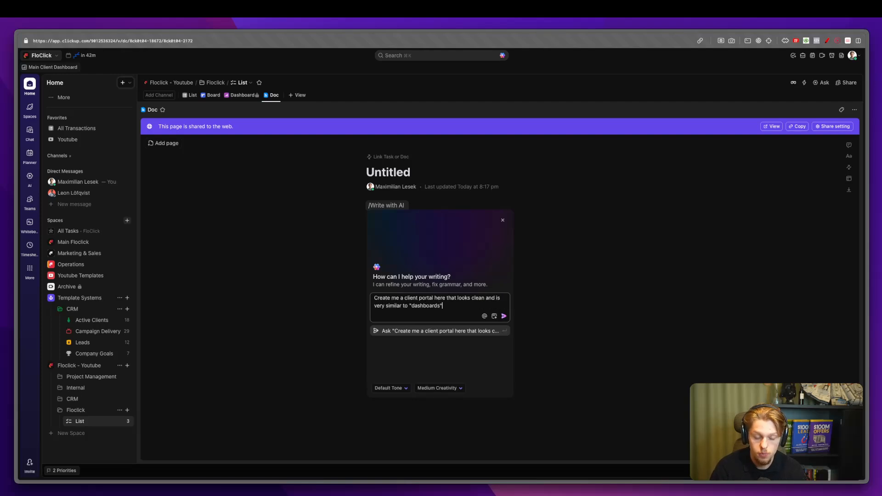
key(Return)
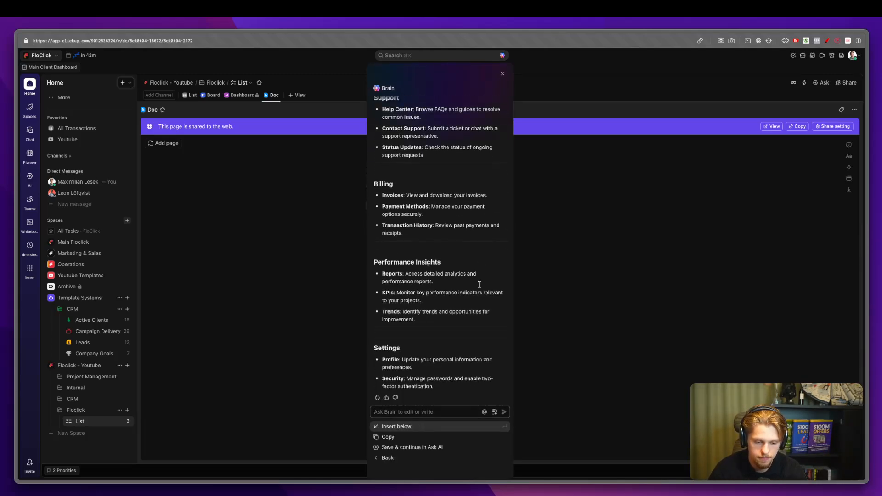
- Review the AI-generated Client Portal draft's sections and dismiss it without inserting it into the doc
scroll(474, 361, up, 9)
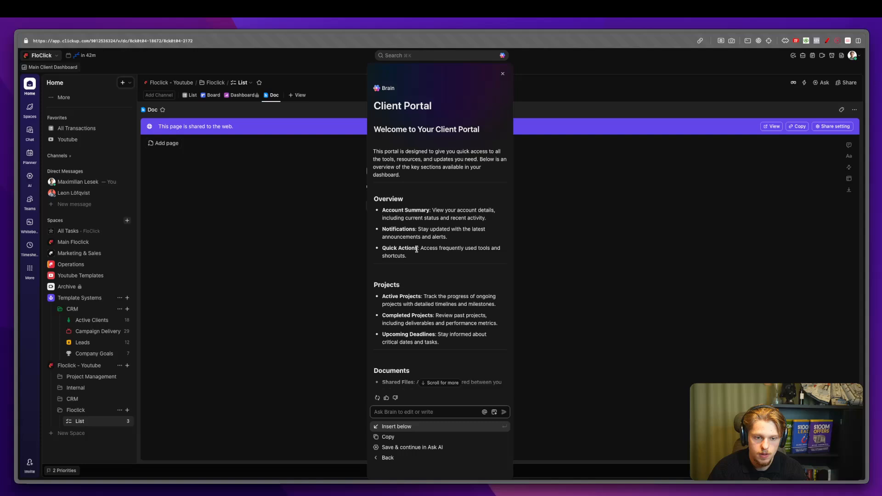
drag(385, 206, 429, 330)
scroll(429, 330, down, 2)
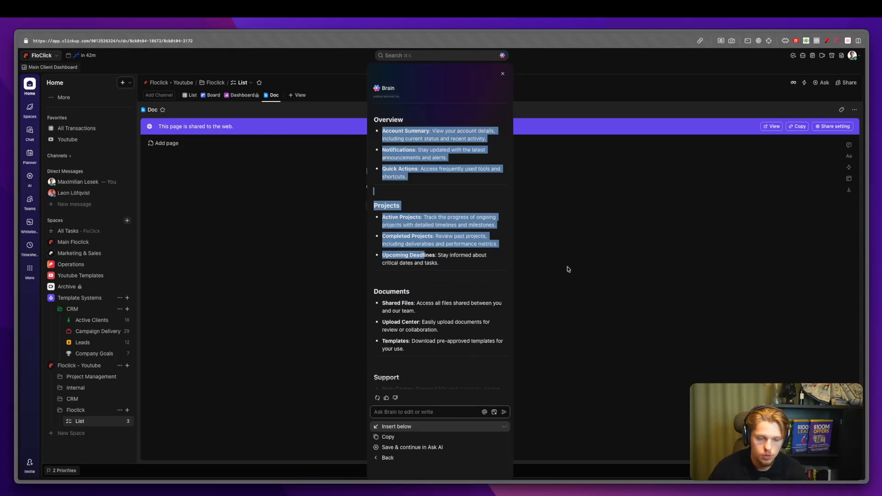
click(502, 73)
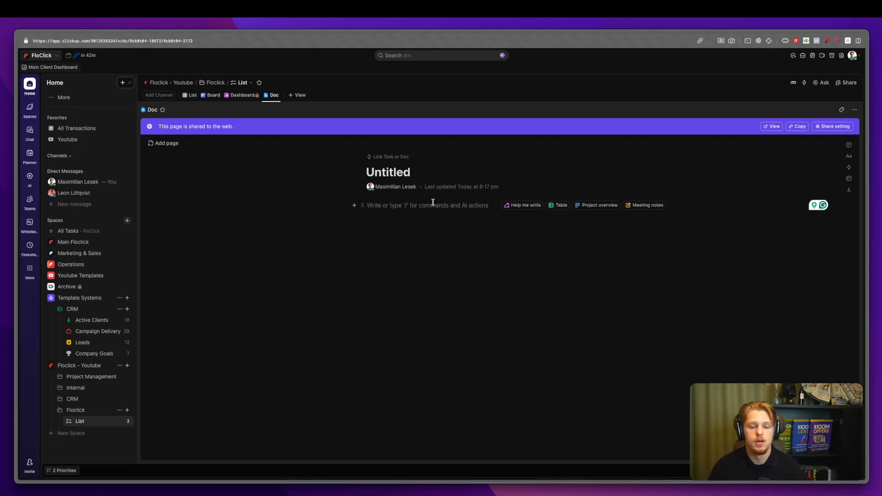
- Title the doc page "Floclick - Client"
click(407, 172)
text(Floclick -)
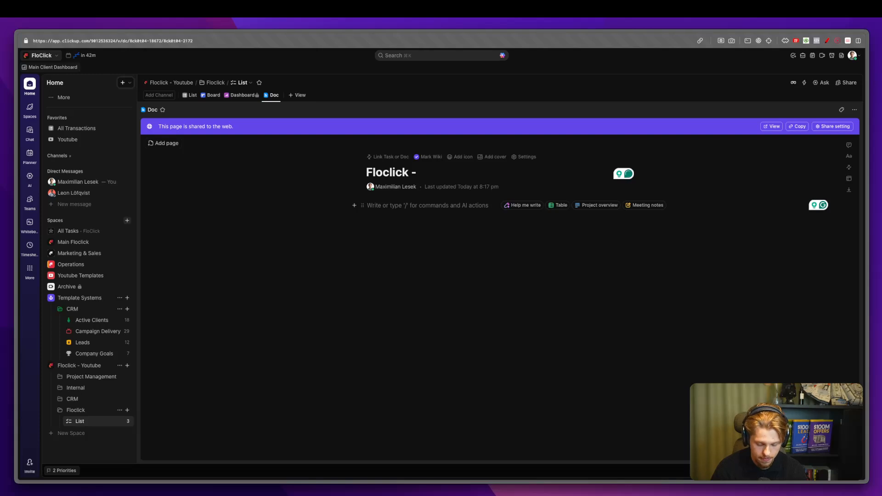
text(Client)
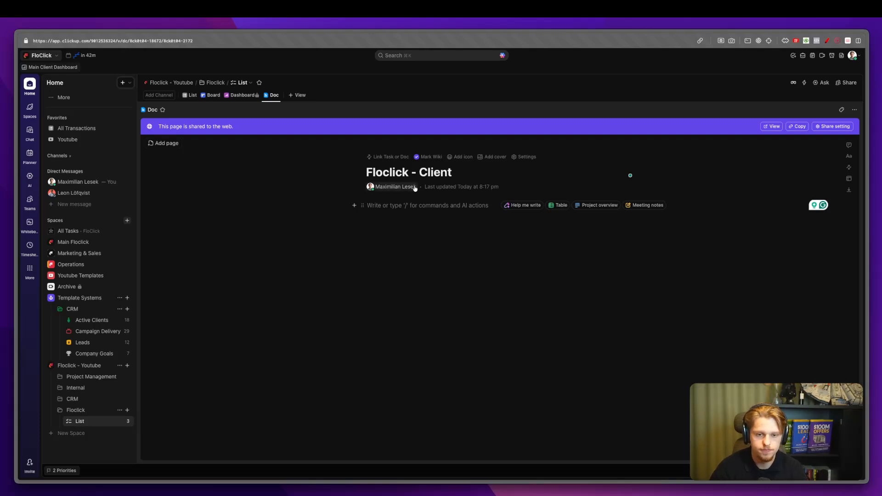
click(406, 210)
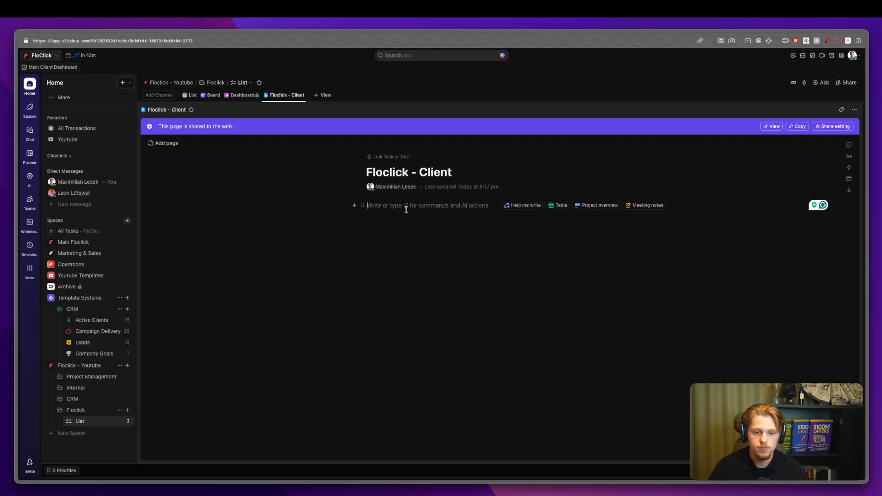
- Copy the doc page's public link, open it in a new browser tab to preview the client's view, and return to the doc
click(792, 127)
mouse_move(19, 285)
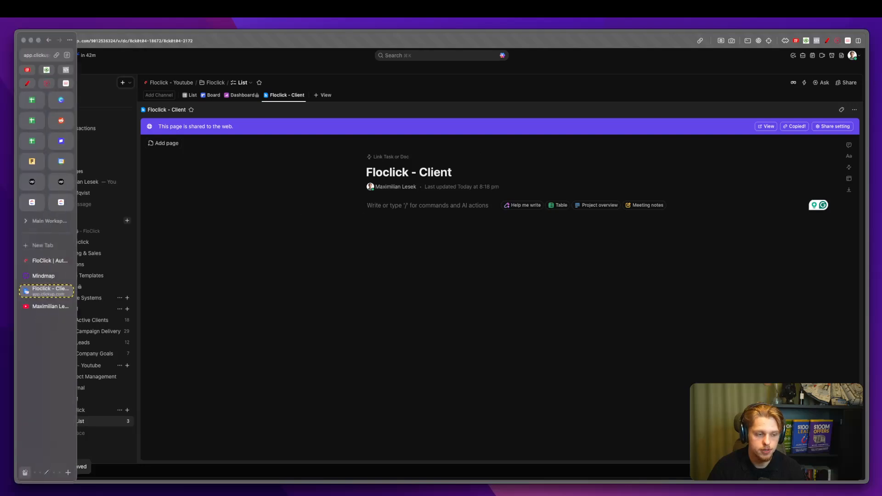
click(29, 246)
key(super+v)
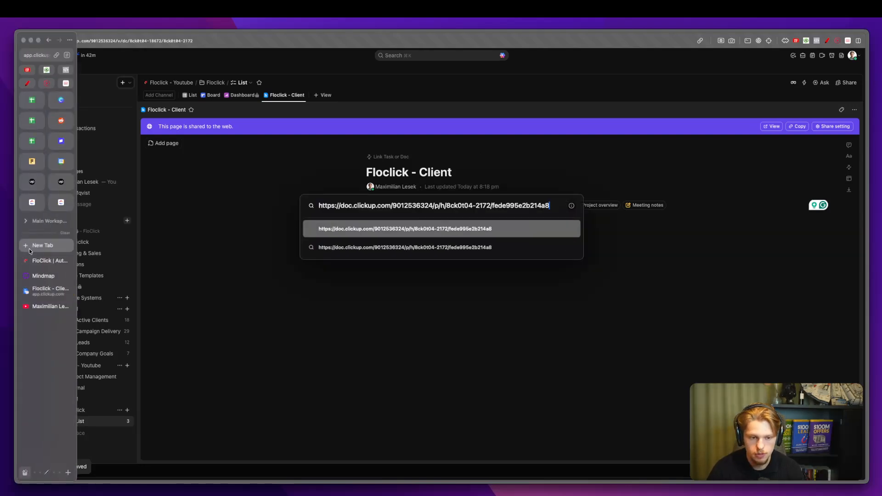
key(Return)
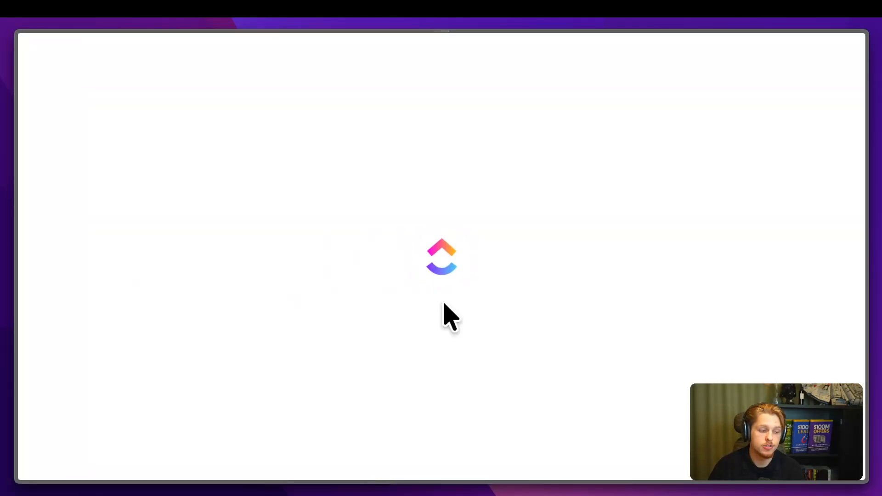
mouse_move(8, 291)
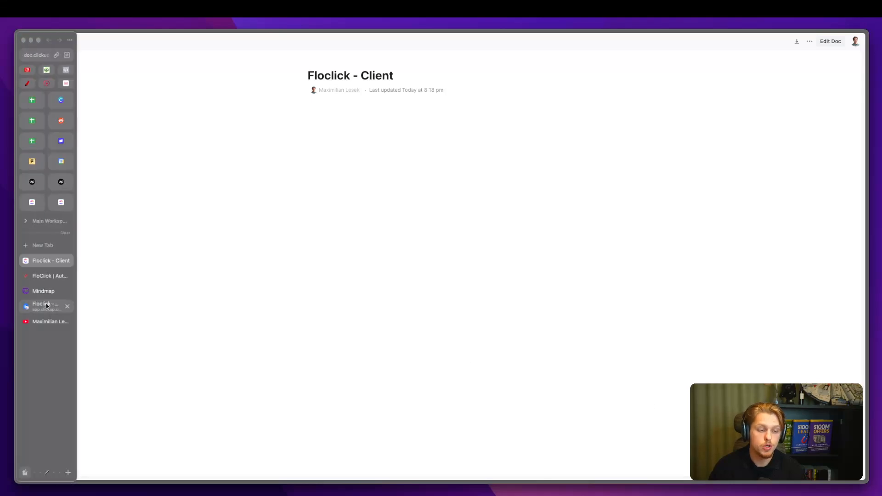
click(47, 304)
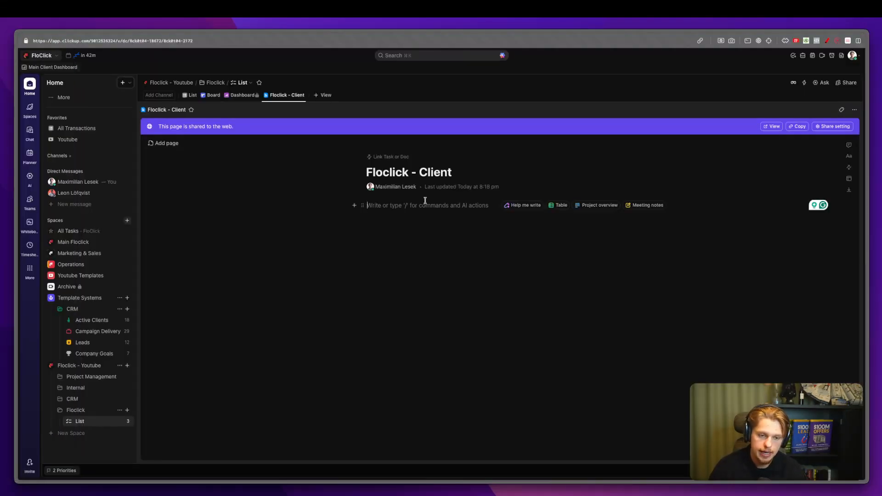
text(TH)
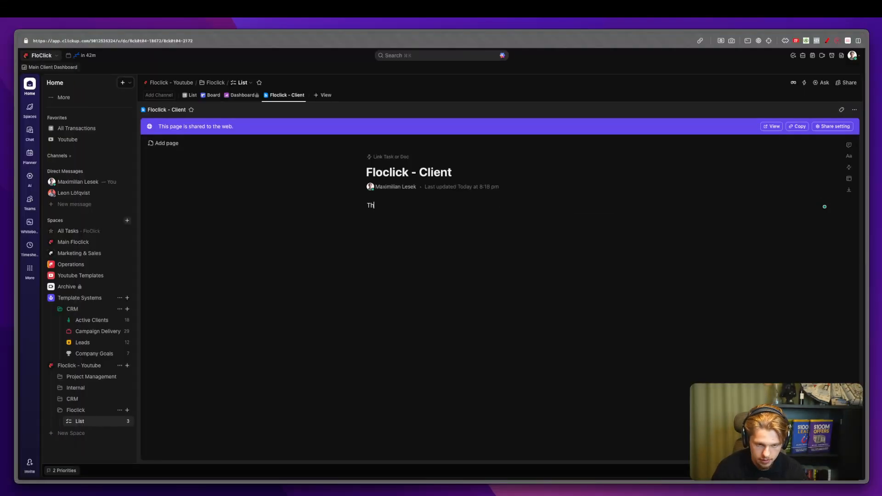
key(super+a)
key(BackSpace)
- Insert the Project overview template into the empty "Floclick - Client" page
click(598, 205)
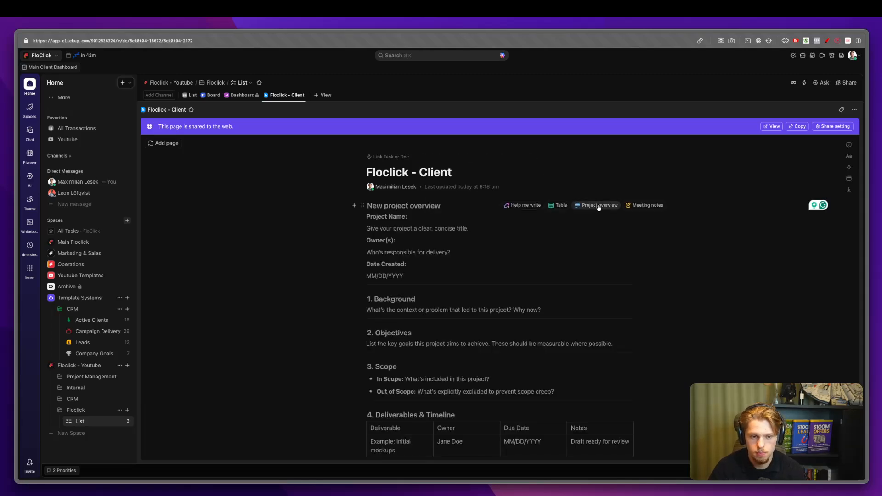
scroll(436, 250, down, 3)
scroll(432, 264, up, 3)
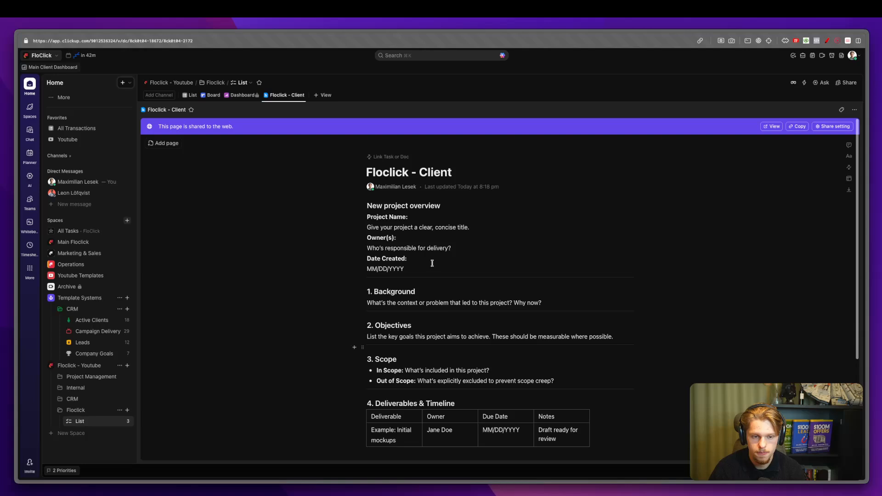
- Fill in the overview's Project Name as "Floclick" and replace the Owner(s) placeholder with the owner's first name
triple_click(392, 225)
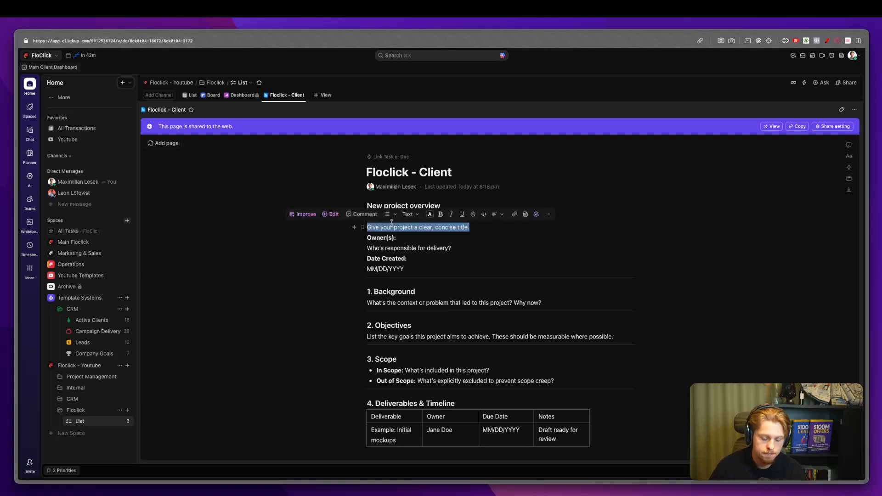
text(Floclick)
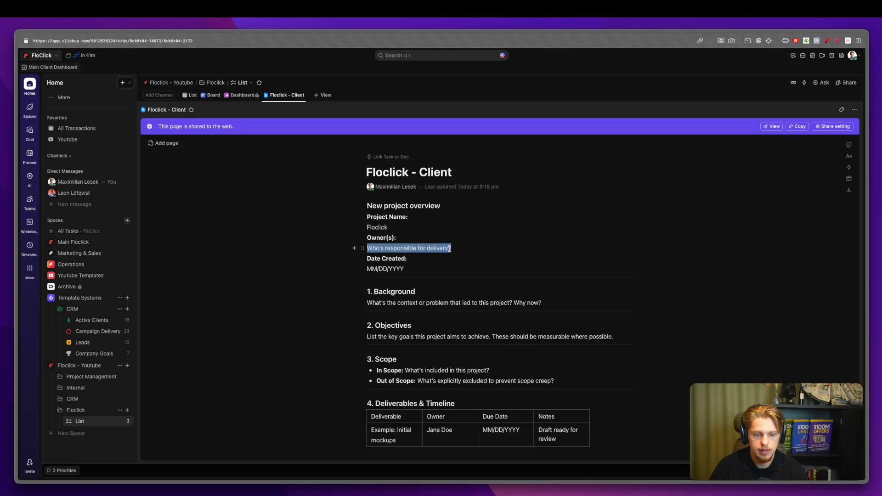
triple_click(376, 248)
text(Max)
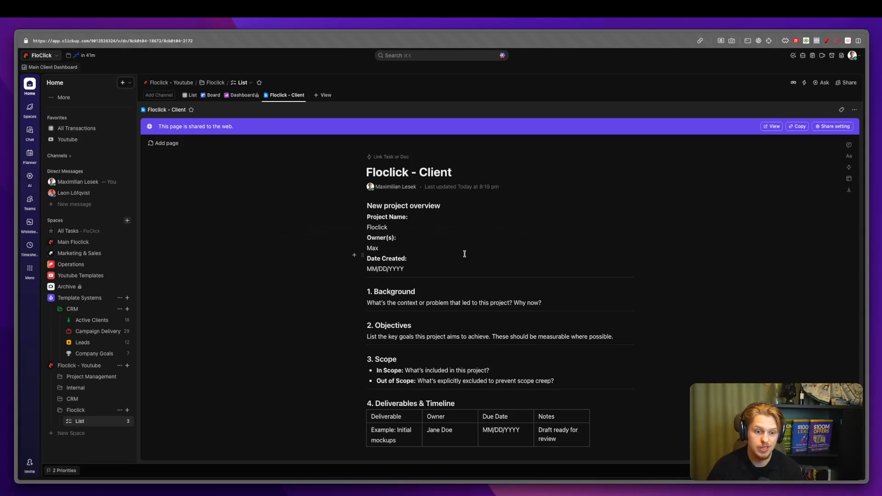
- Add an empty line above the "New project overview" heading and insert a ClickUp List (Table) block there
scroll(465, 249, down, 5)
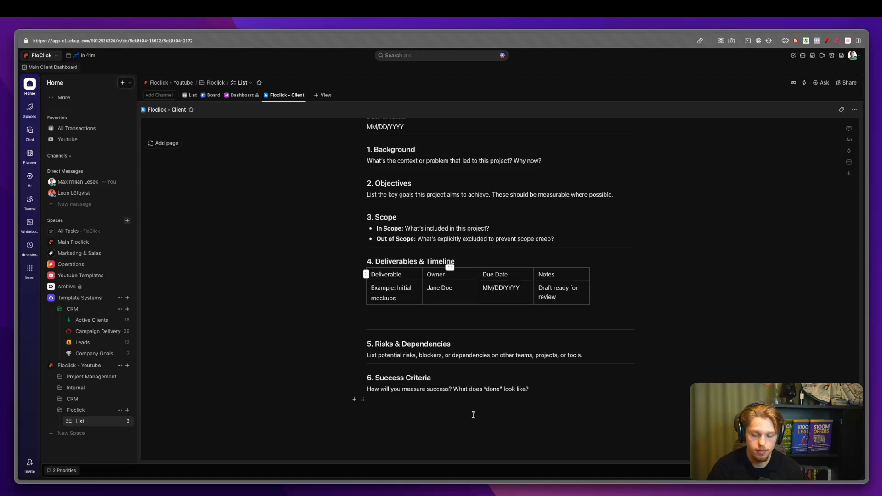
scroll(445, 398, up, 5)
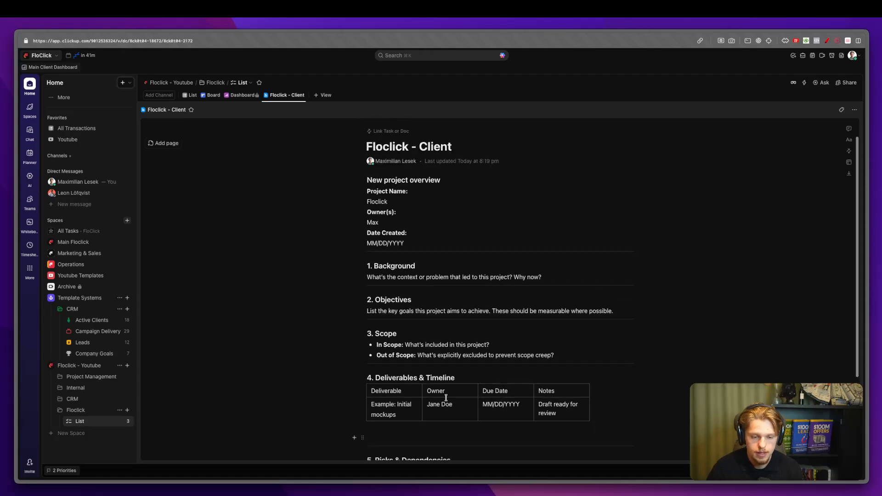
scroll(444, 394, down, 5)
scroll(553, 397, up, 5)
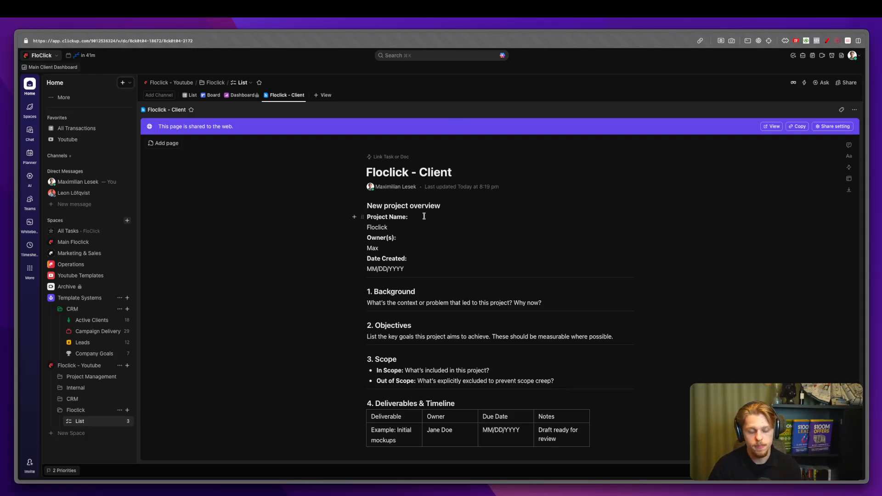
key(Return)
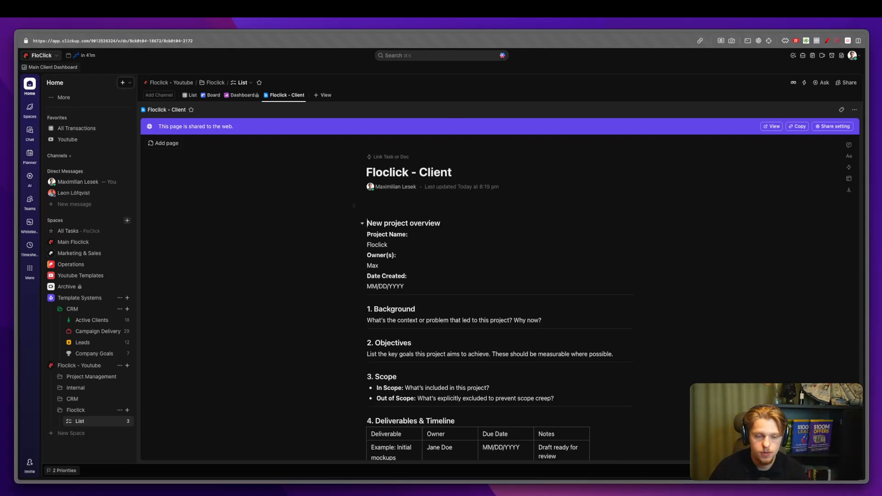
click(354, 207)
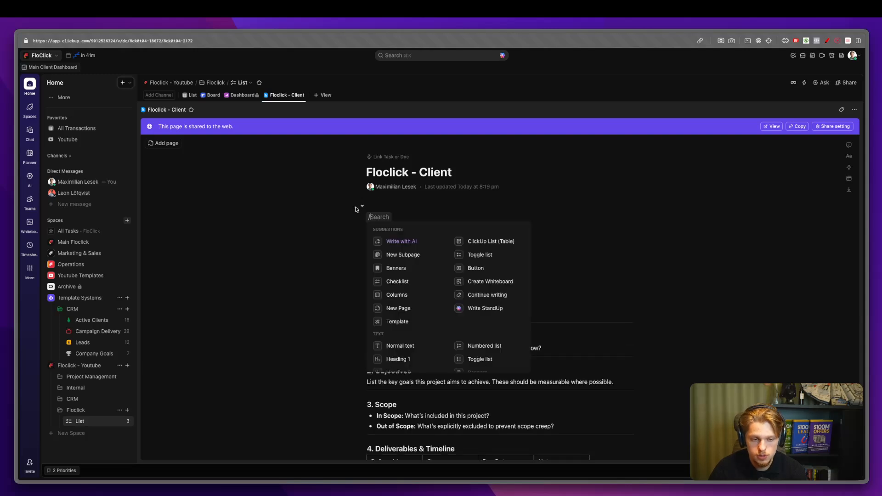
click(479, 241)
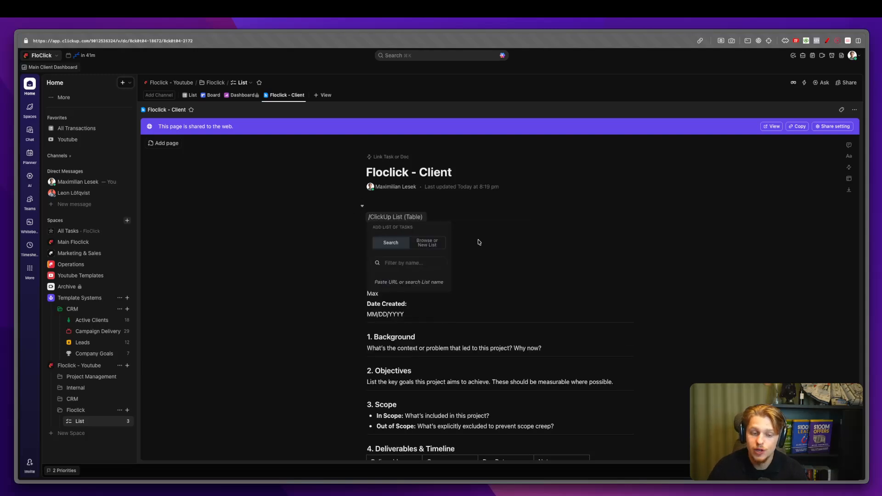
- Browse to the Floclick folder in the Floclick - Youtube space and choose its List as the table block's source
click(422, 243)
click(375, 358)
scroll(380, 356, down, 2)
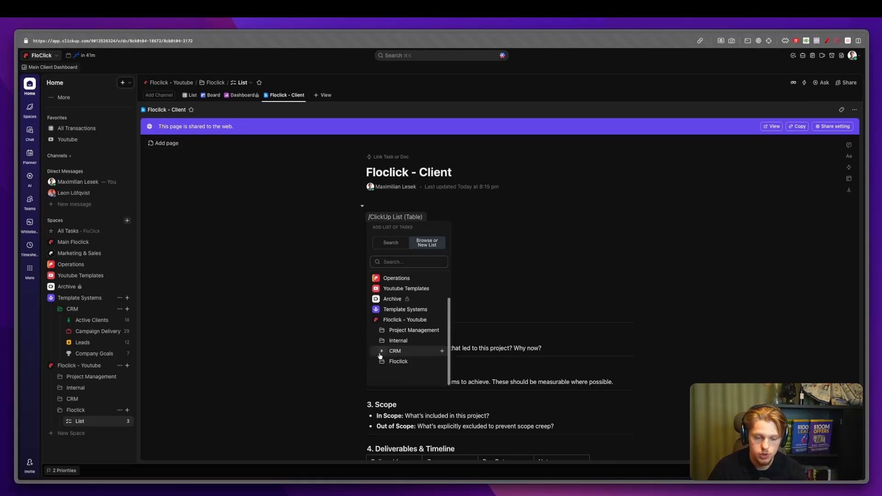
click(382, 361)
scroll(398, 363, down, 1)
click(395, 361)
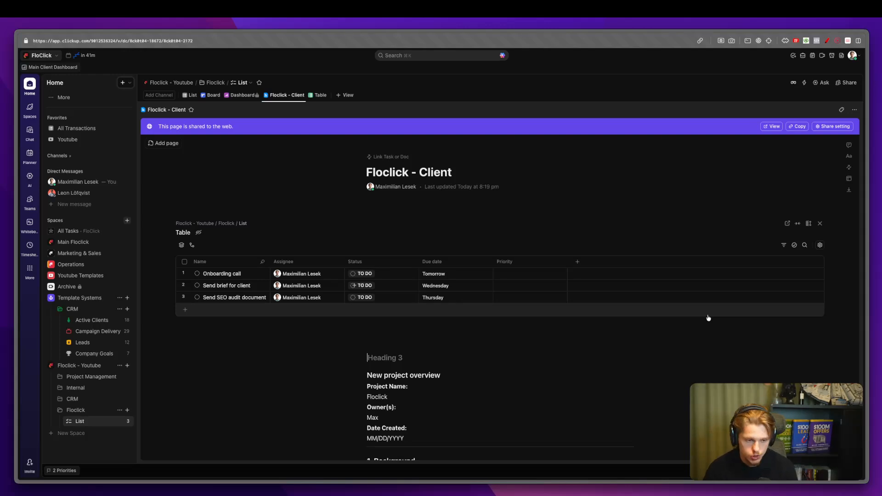
click(433, 326)
click(388, 335)
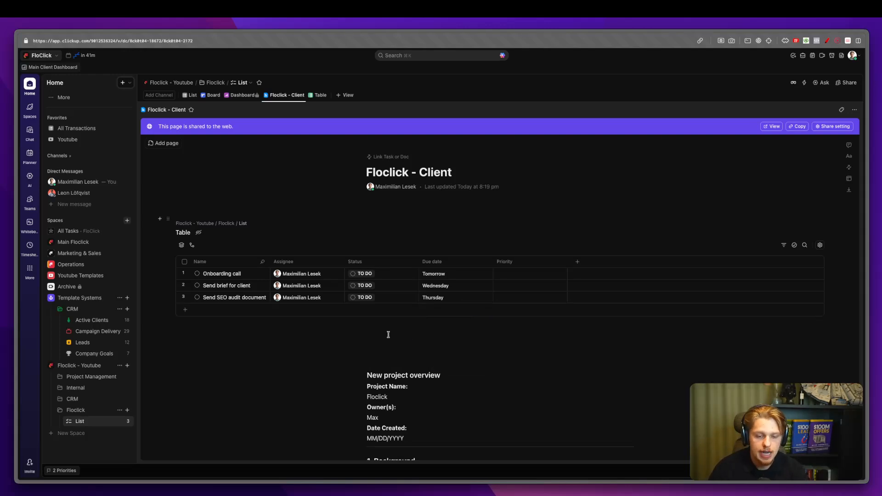
click(577, 262)
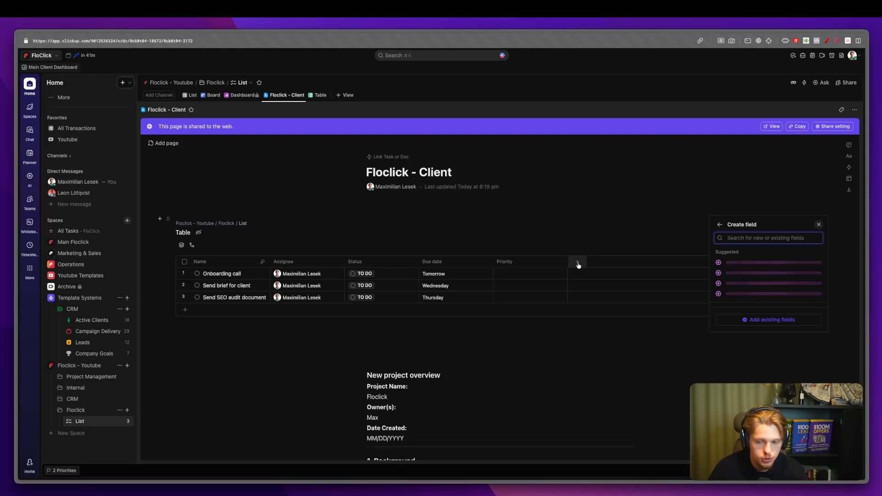
key(Escape)
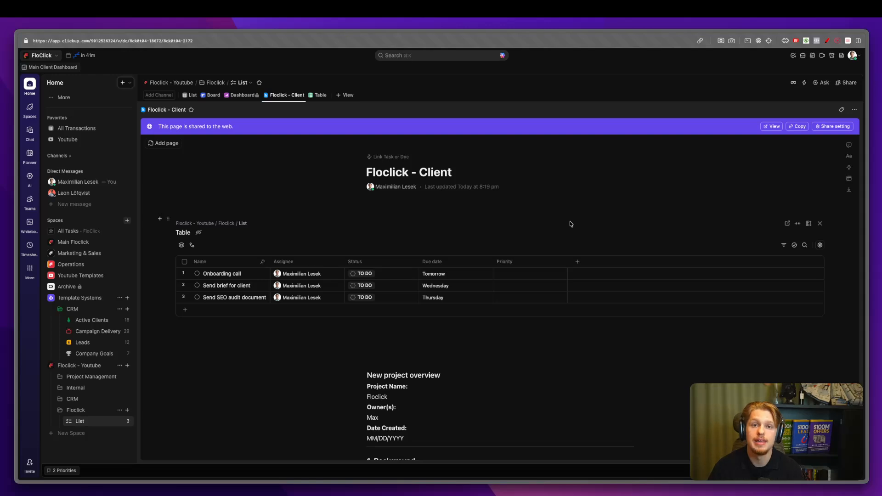
- Examine the content blocks that can be inserted below the task table, including the text, inline, view, embed and formatting options
scroll(570, 223, down, 2)
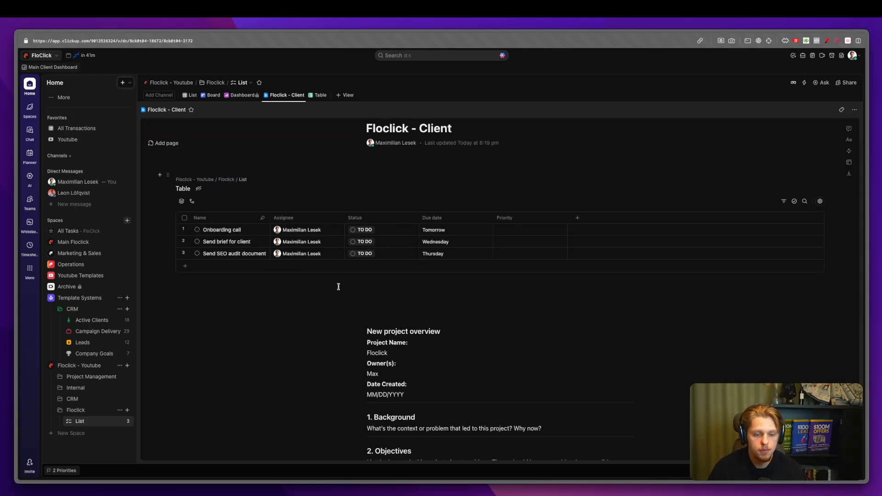
click(354, 297)
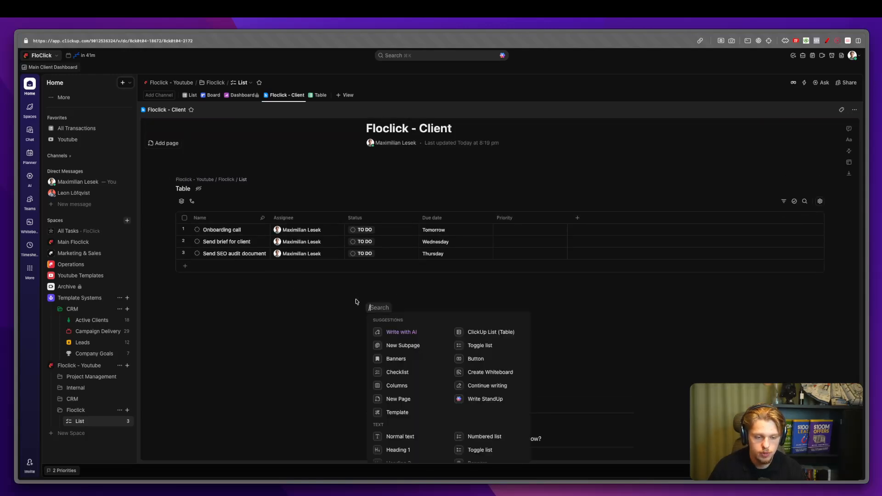
scroll(404, 362, down, 1)
scroll(404, 362, down, 5)
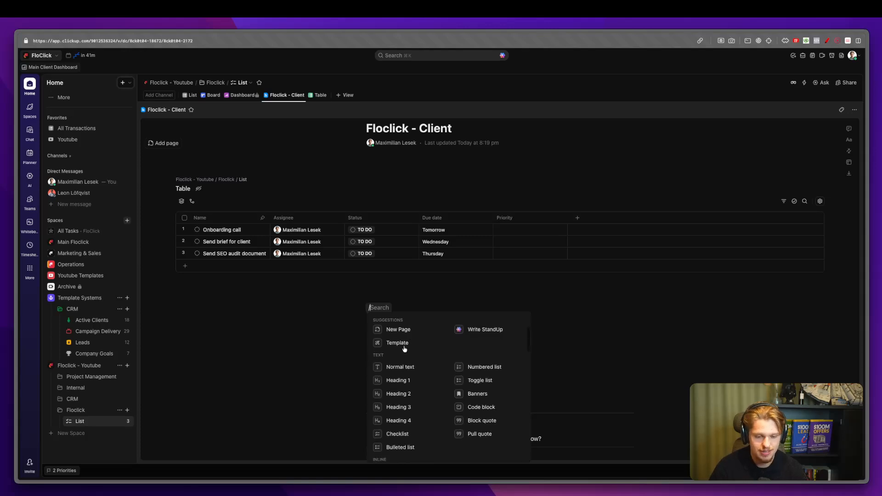
scroll(431, 363, down, 6)
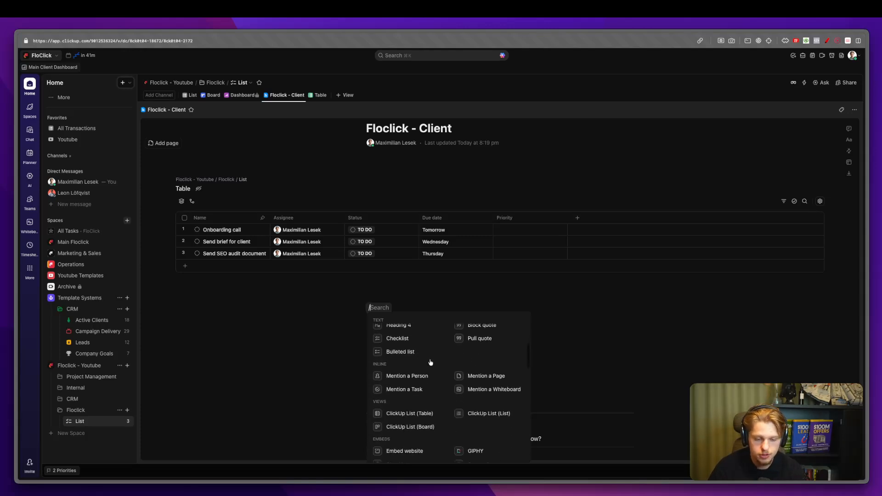
scroll(429, 362, down, 3)
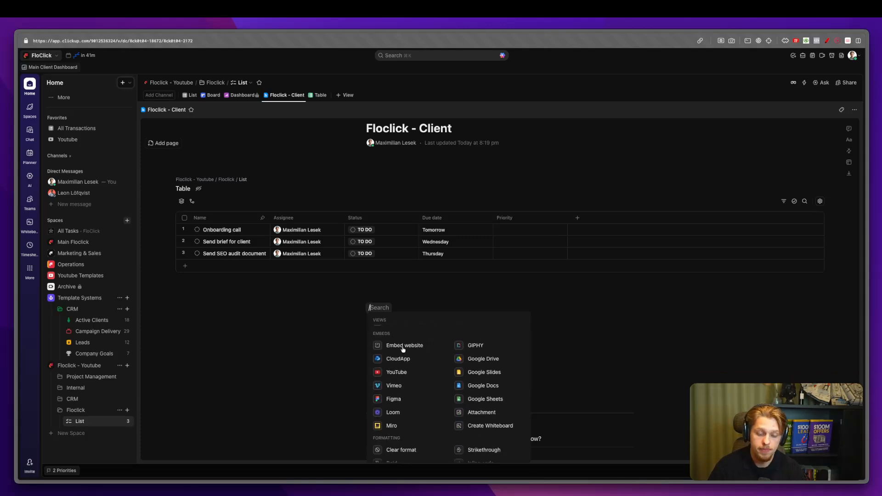
scroll(423, 360, down, 1)
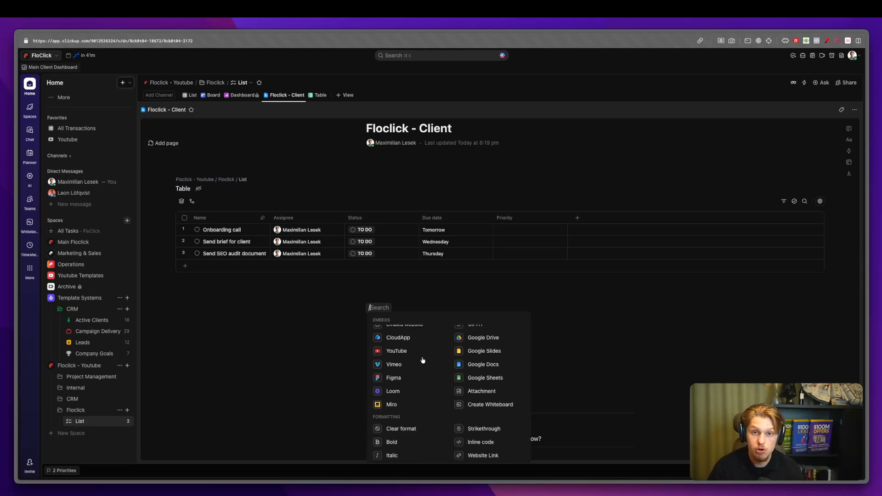
scroll(428, 360, down, 1)
scroll(427, 360, up, 1)
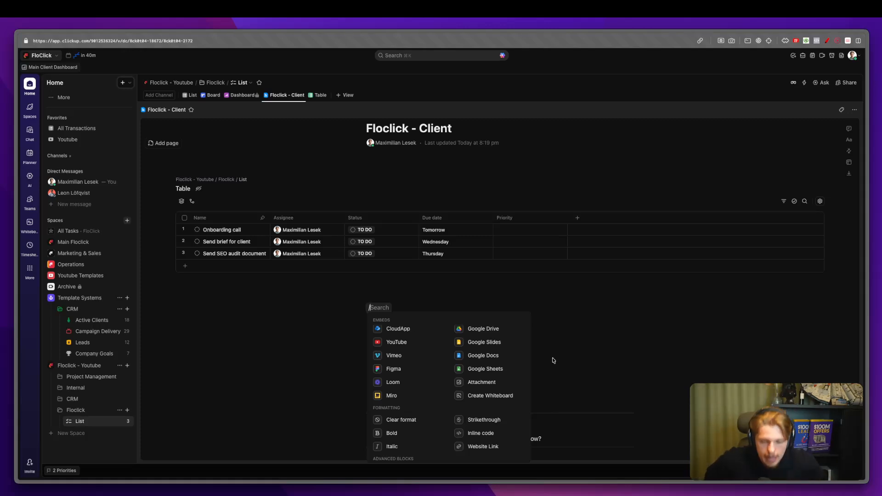
scroll(490, 380, up, 5)
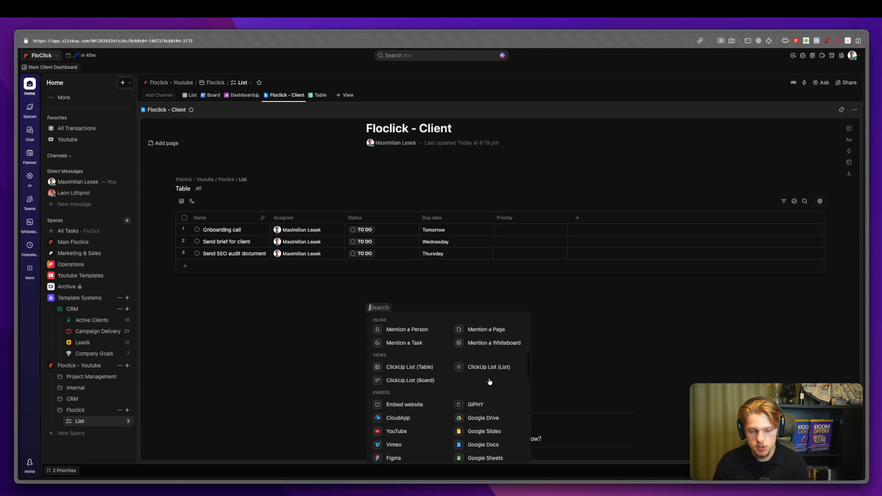
scroll(491, 381, up, 3)
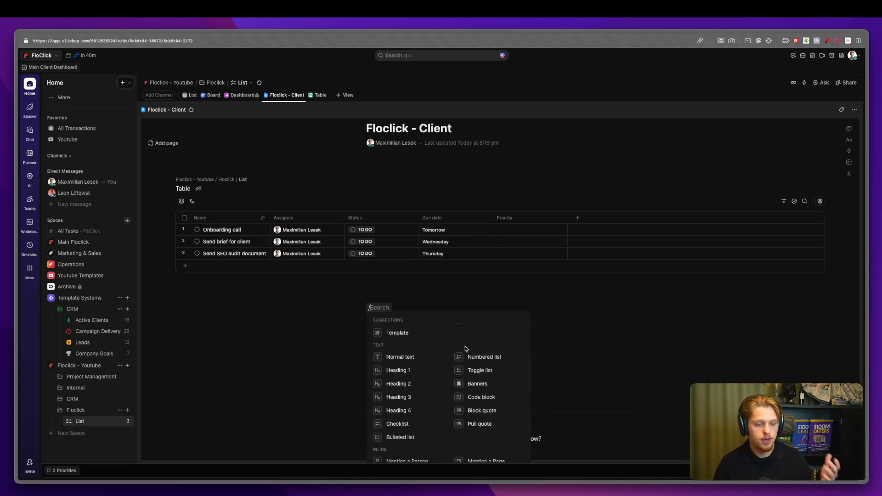
scroll(468, 349, up, 2)
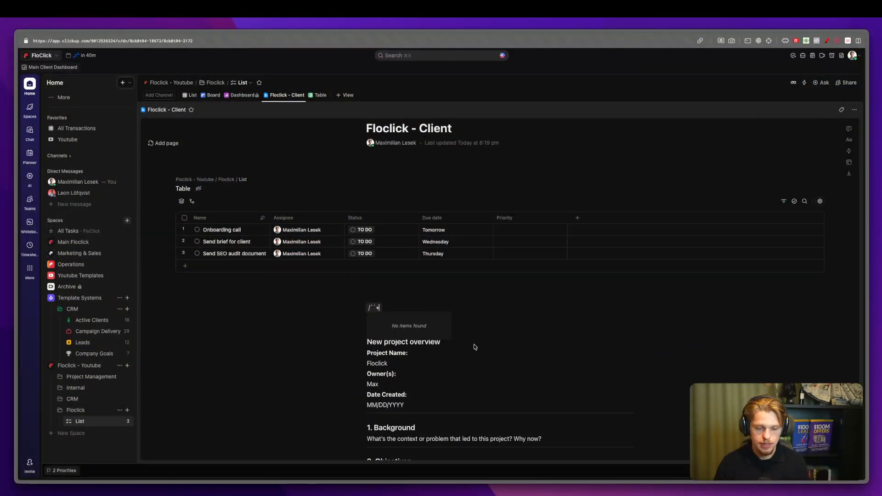
- Prompt Write with AI below the task table for an update of the "list" in the floclick table, for call preparation, plus the next steps
key(BackSpace)
key(BackSpace)
key(BackSpace)
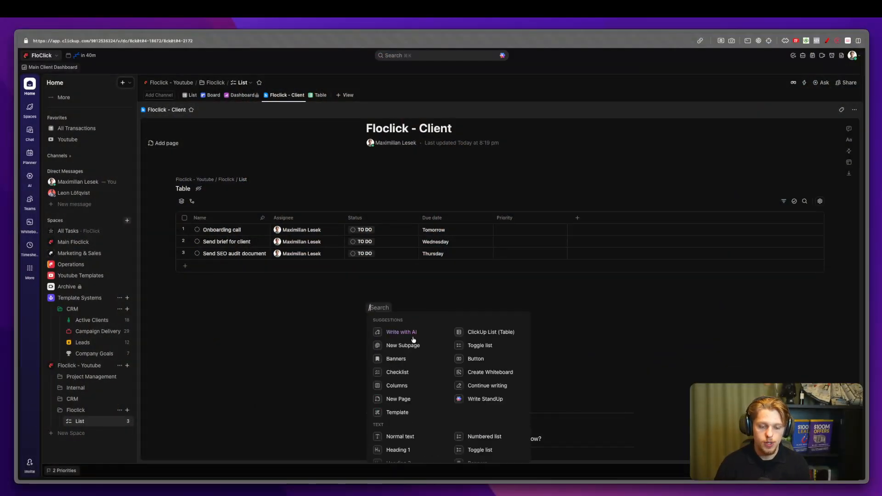
click(410, 333)
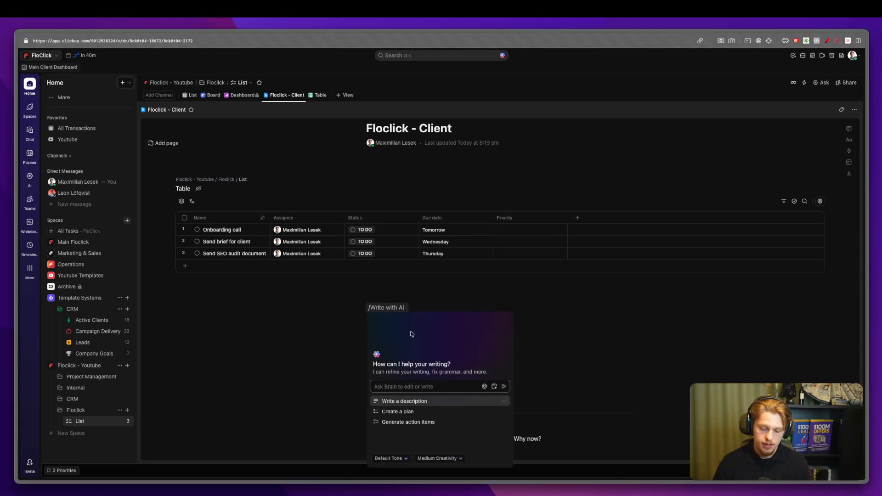
text(AI please write me an u)
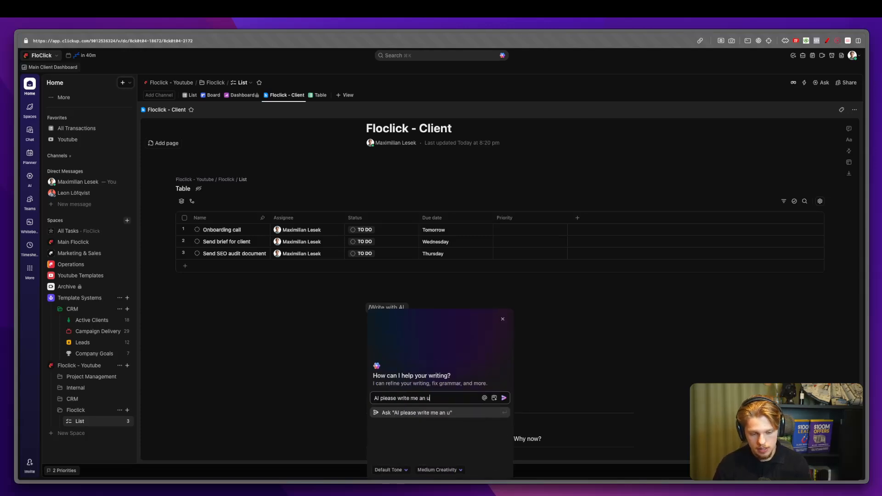
text(pdate of the)
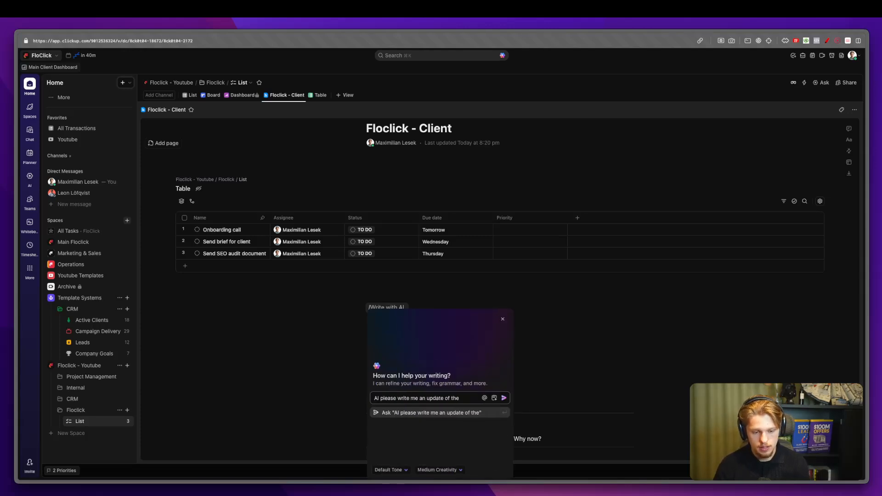
text( "list" i)
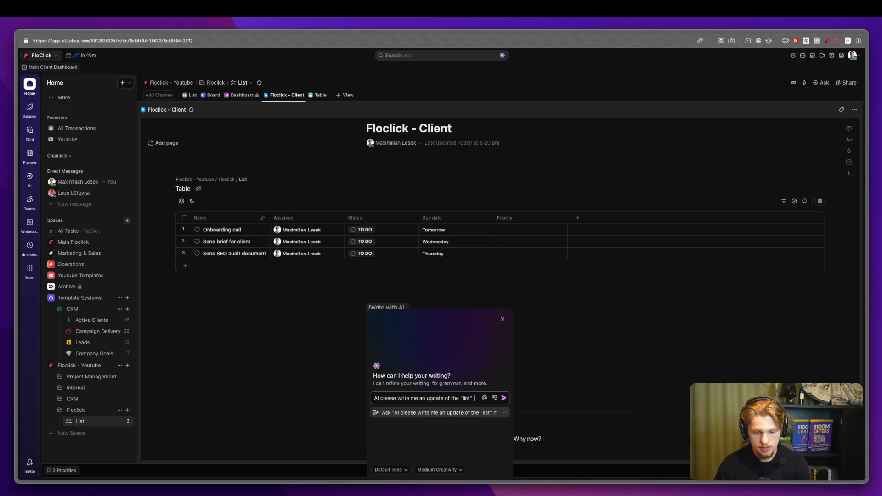
text(n the floc)
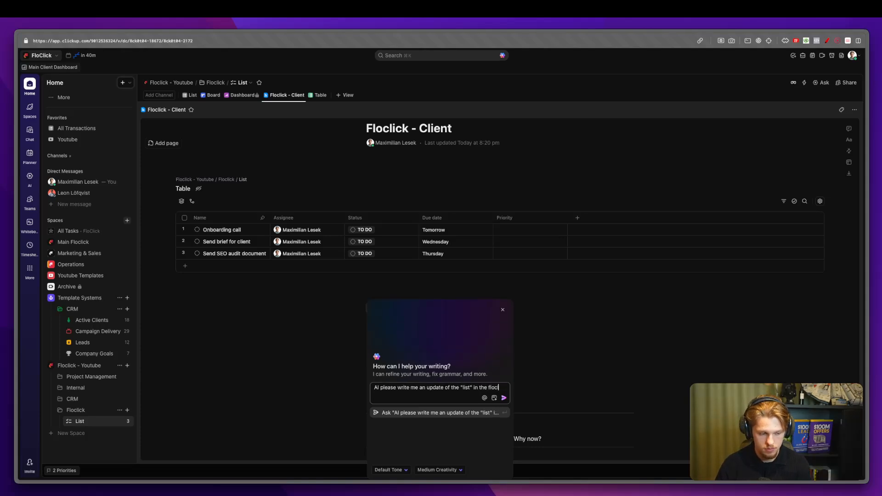
text(lick able,)
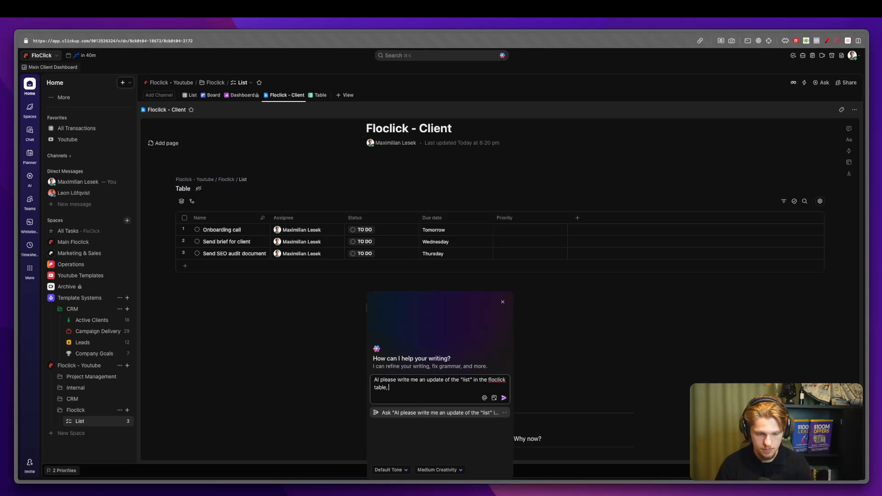
text( so I can prepare fo)
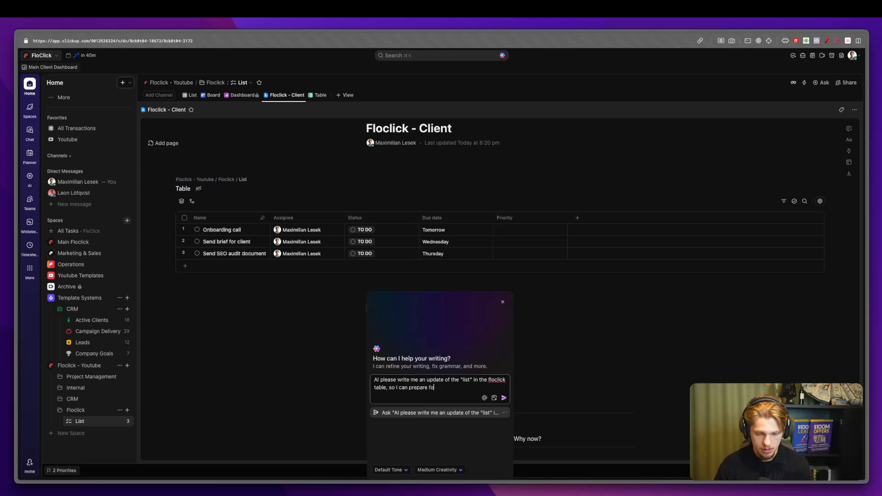
text(r the call and tel m)
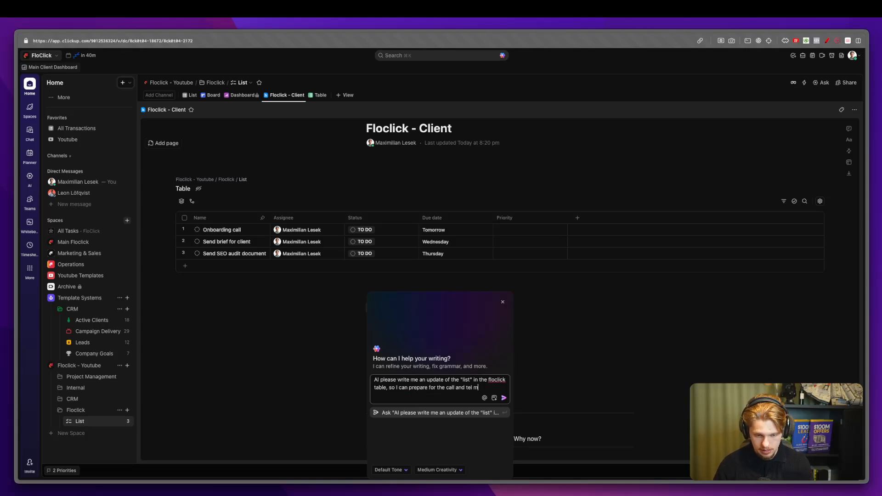
text(e the next steps)
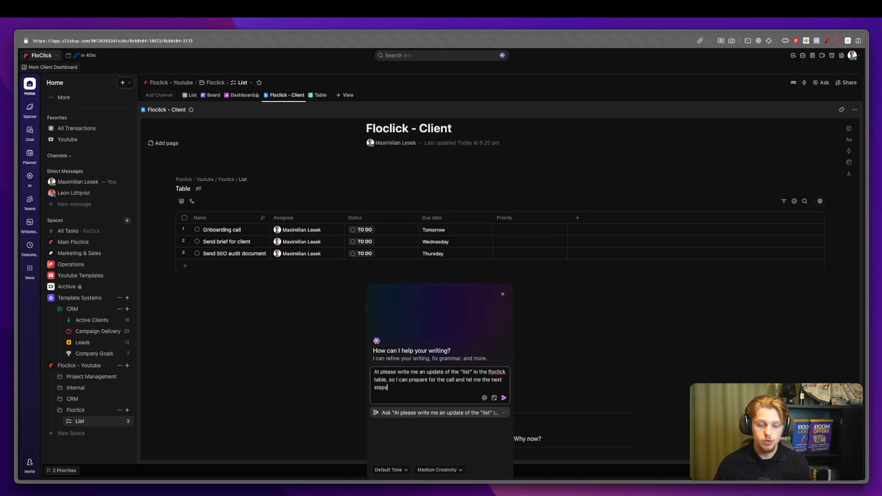
key(Return)
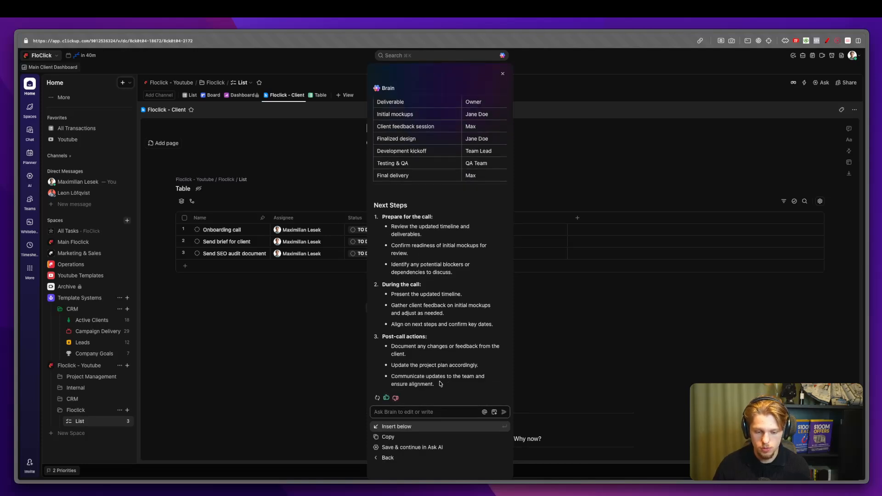
- Copy the Next Steps section from the AI response and paste it into the Doc below the task table
scroll(409, 248, up, 1)
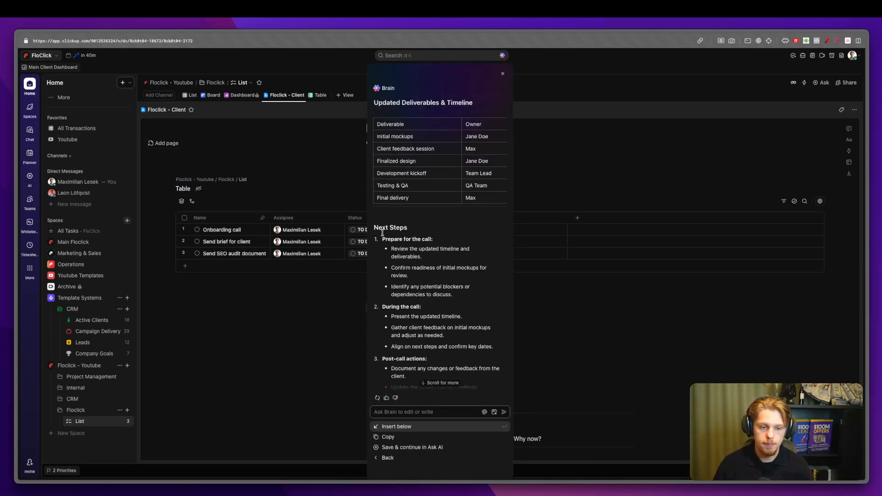
drag(374, 226, 451, 381)
key(super+c)
scroll(457, 344, down, 1)
click(277, 312)
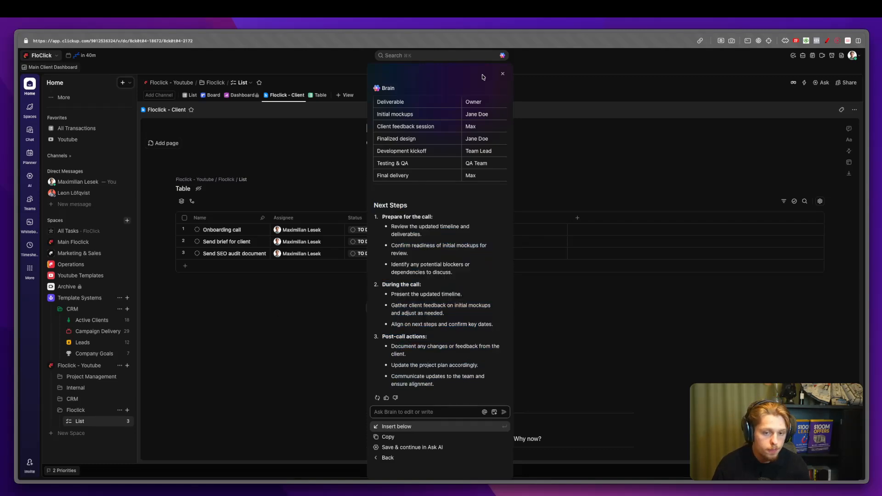
click(503, 74)
key(super+v)
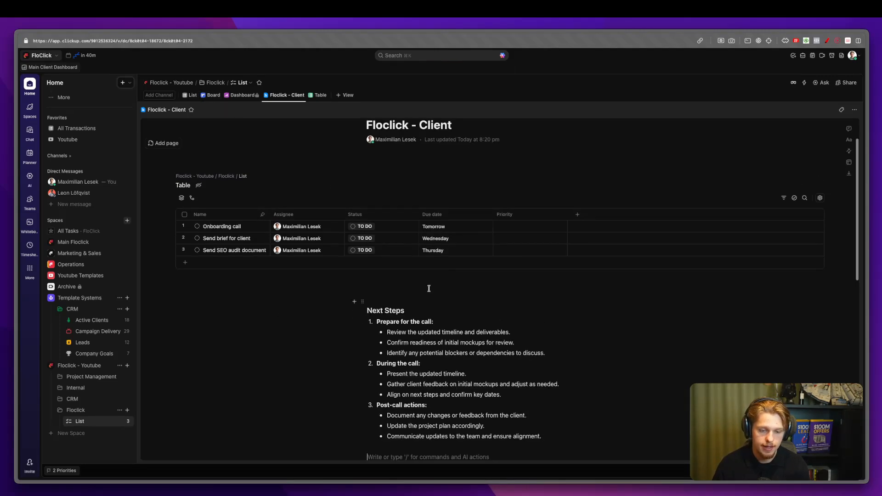
scroll(429, 289, down, 4)
scroll(521, 271, up, 3)
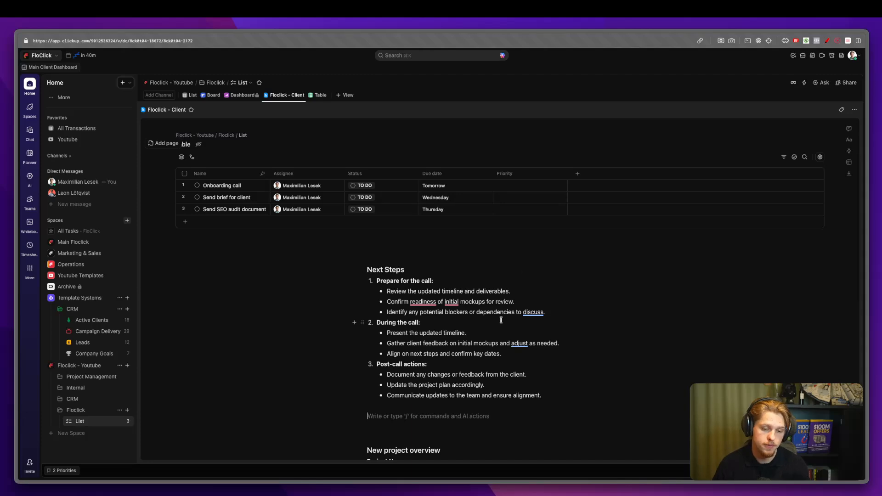
scroll(500, 320, up, 2)
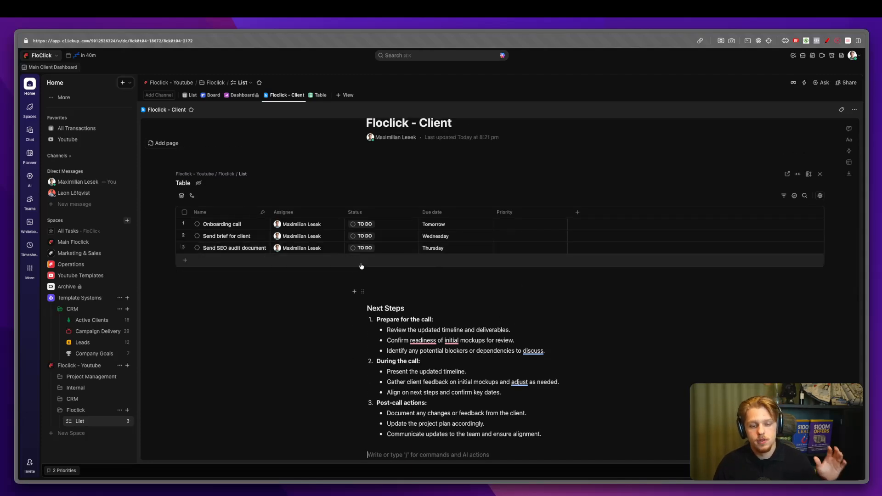
- Create a whiteboard with the default name on the empty line below the Next Steps section
click(376, 282)
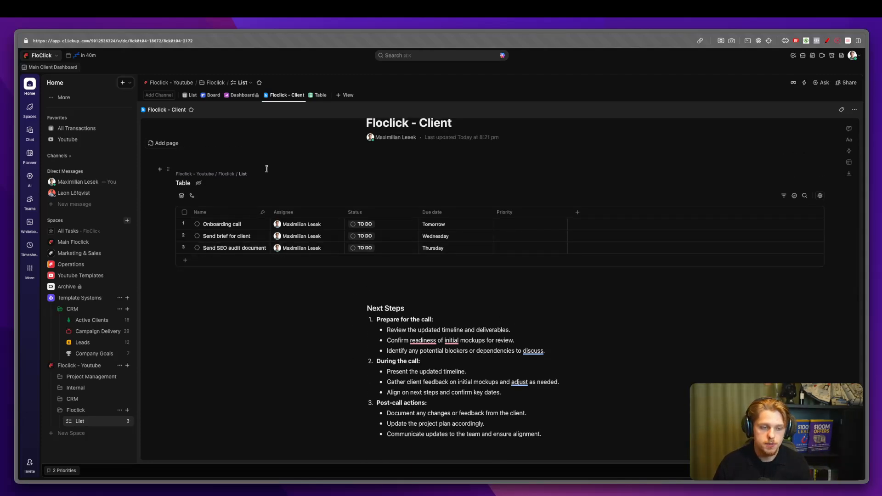
scroll(423, 314, down, 6)
click(400, 173)
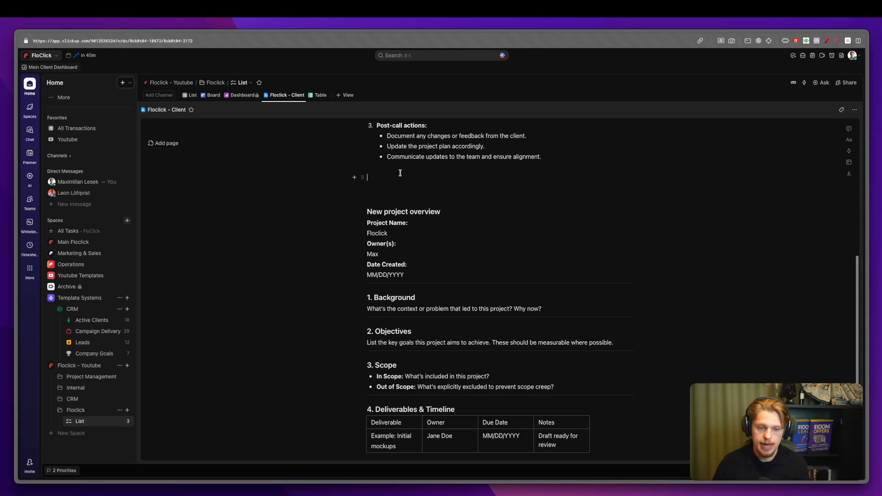
click(355, 179)
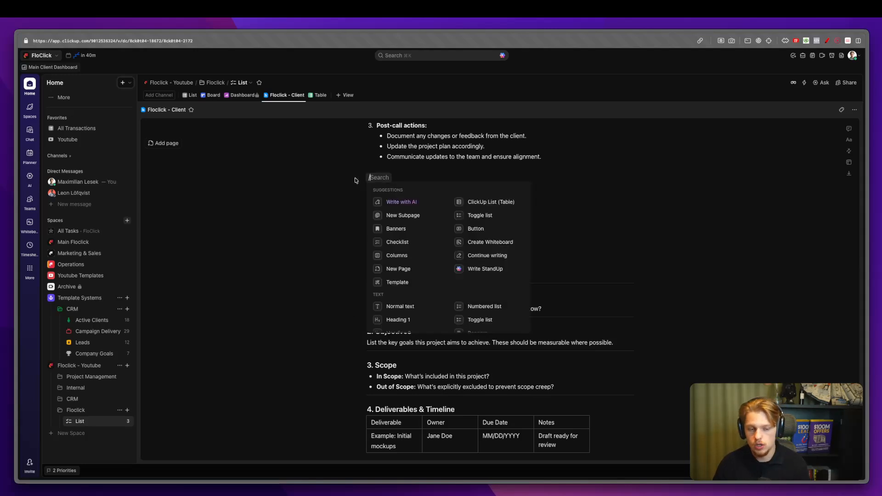
click(503, 242)
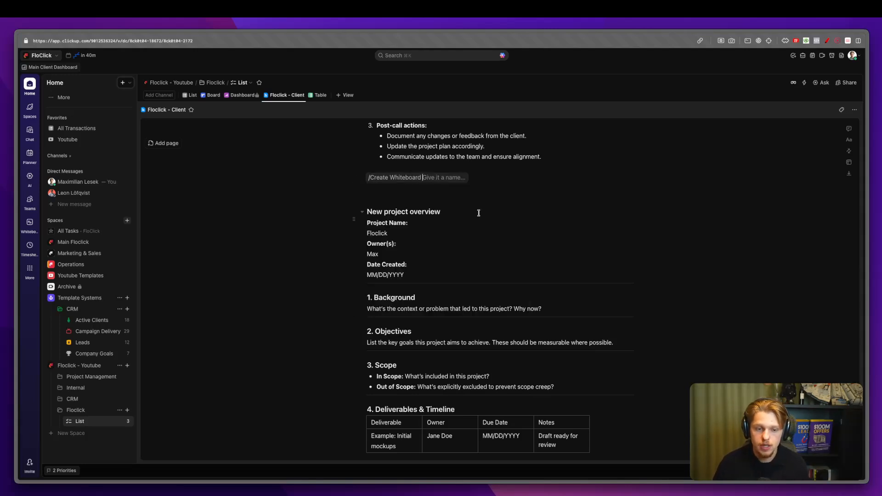
key(Return)
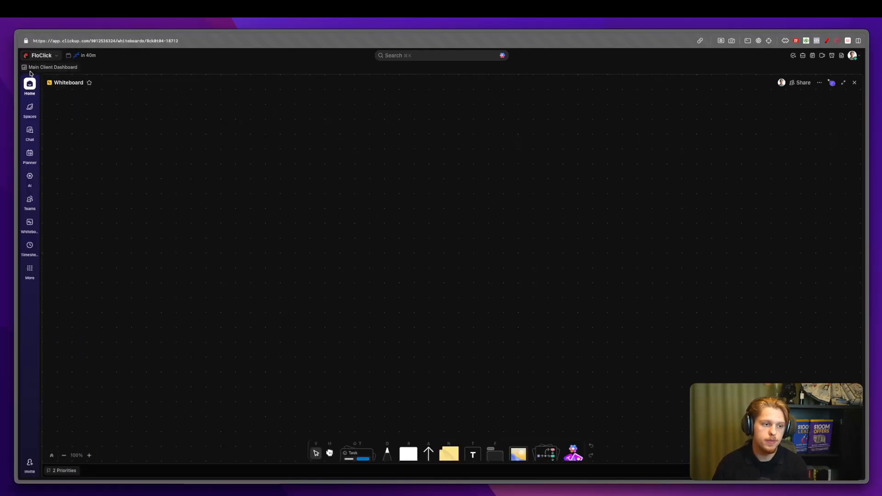
- Draw a wavy, roughly vertical white pen stroke on the whiteboard and return to the Doc
click(387, 453)
drag(320, 240, 333, 319)
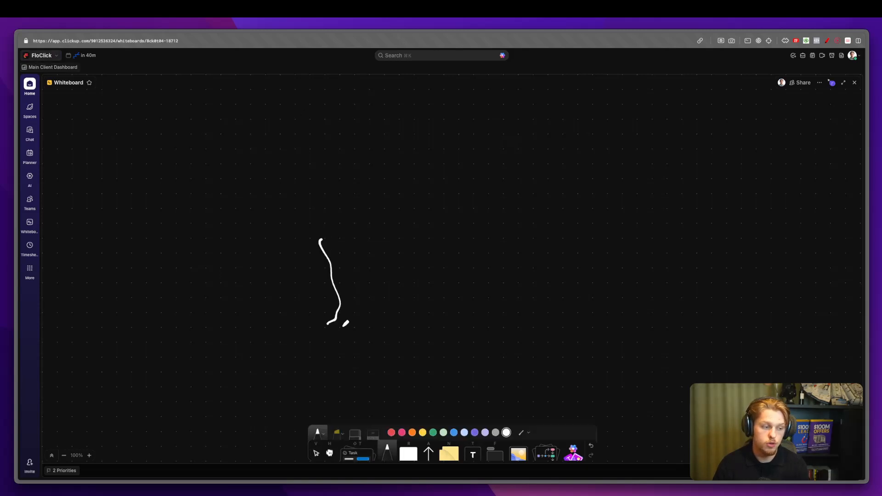
key(Escape)
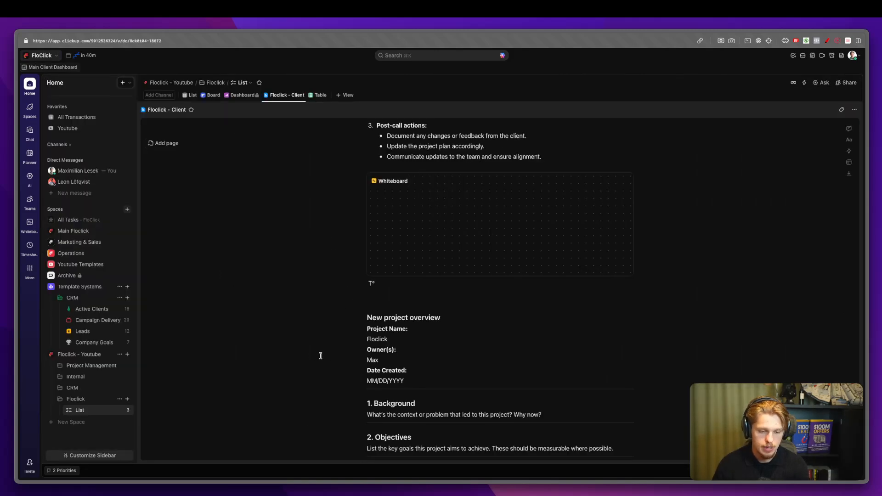
- Delete everything below the task table, from the Next Steps heading through the Success Criteria section
scroll(393, 351, down, 3)
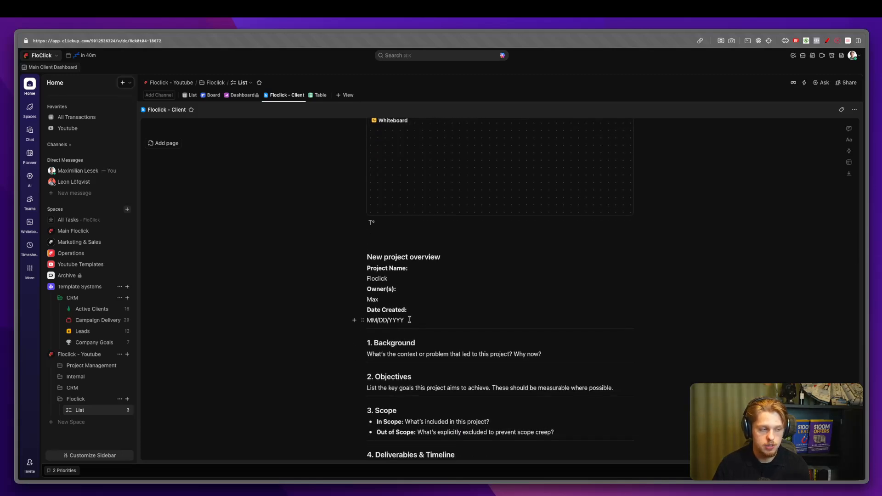
scroll(433, 318, up, 10)
scroll(364, 279, down, 2)
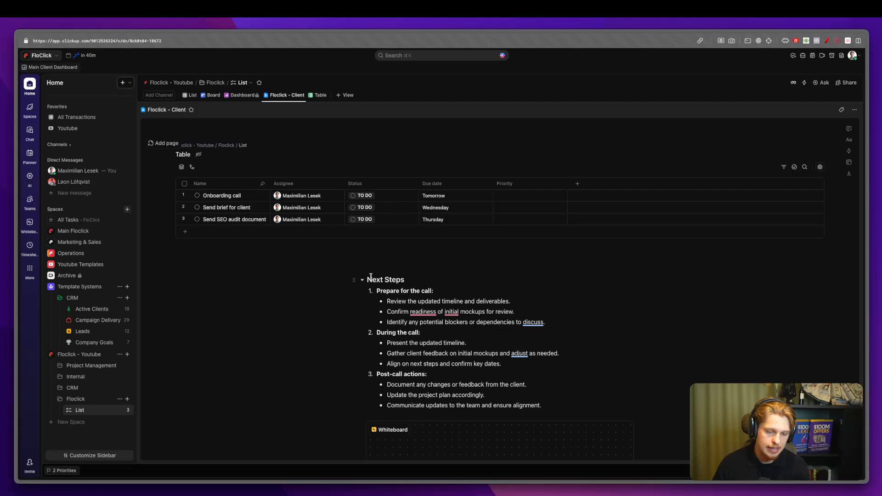
drag(371, 277, 547, 393)
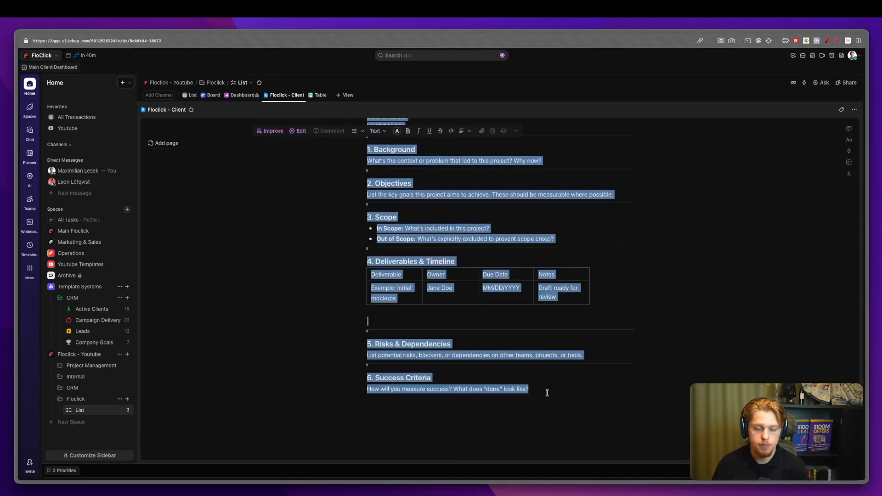
key(BackSpace)
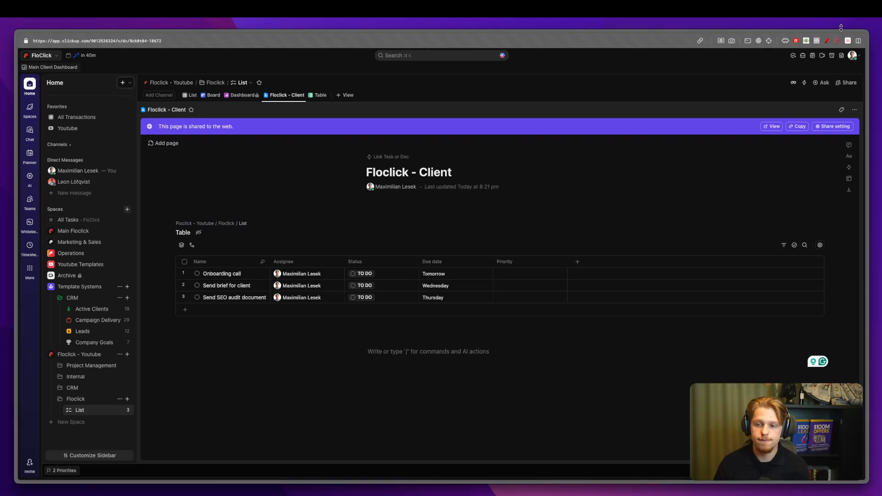
- Copy the Doc's public link and open the shared page in a new browser tab
click(798, 126)
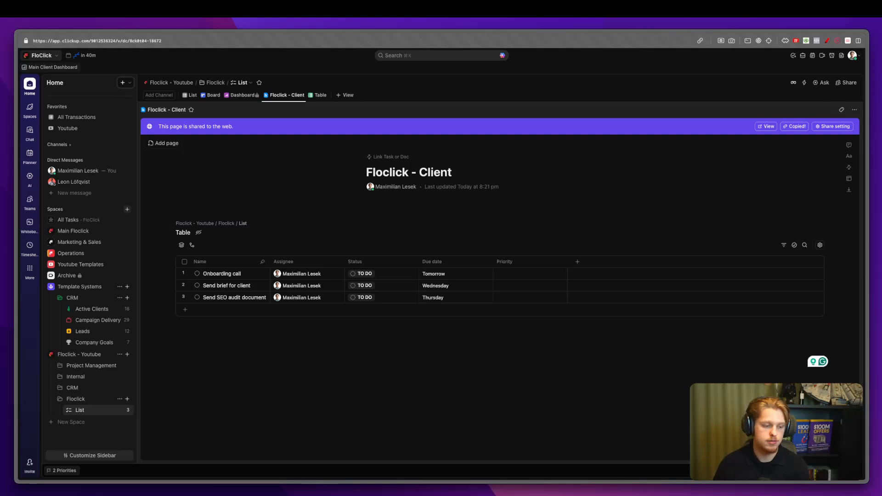
key(super+t)
key(super+v)
key(Return)
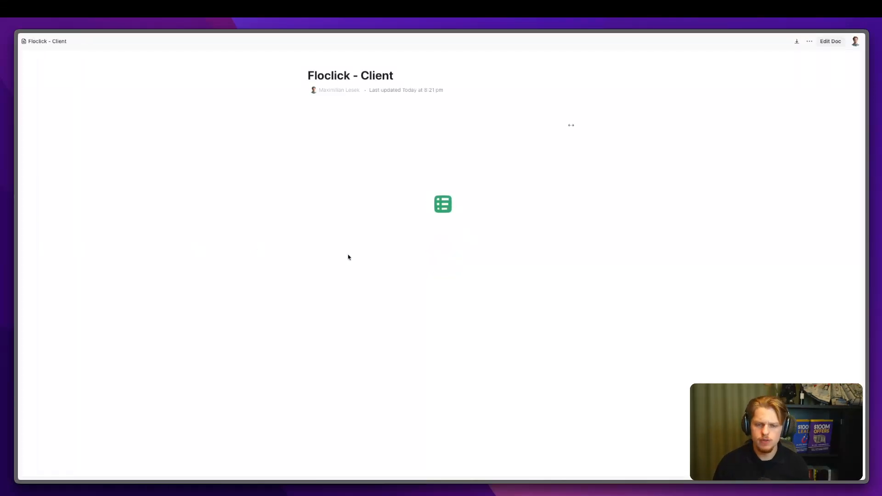
- Return to the ClickUp workspace and set the "Onboarding call" task's status to In Progress in the List view
mouse_move(40, 299)
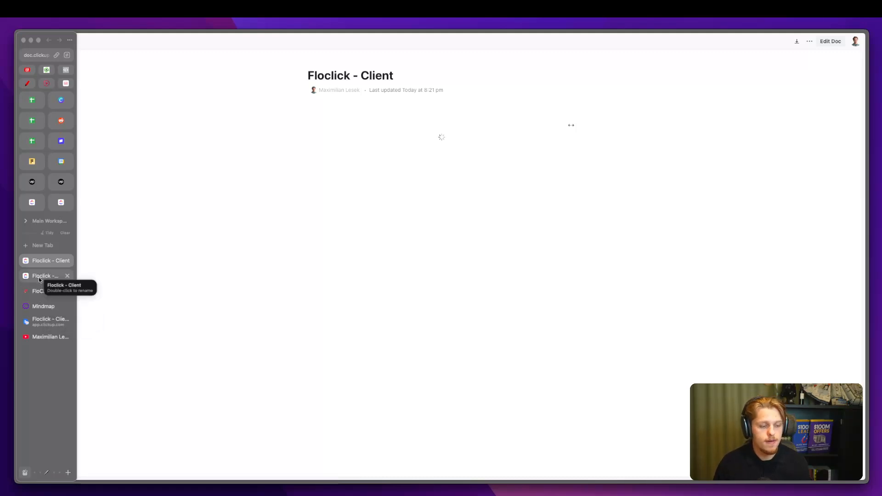
click(41, 320)
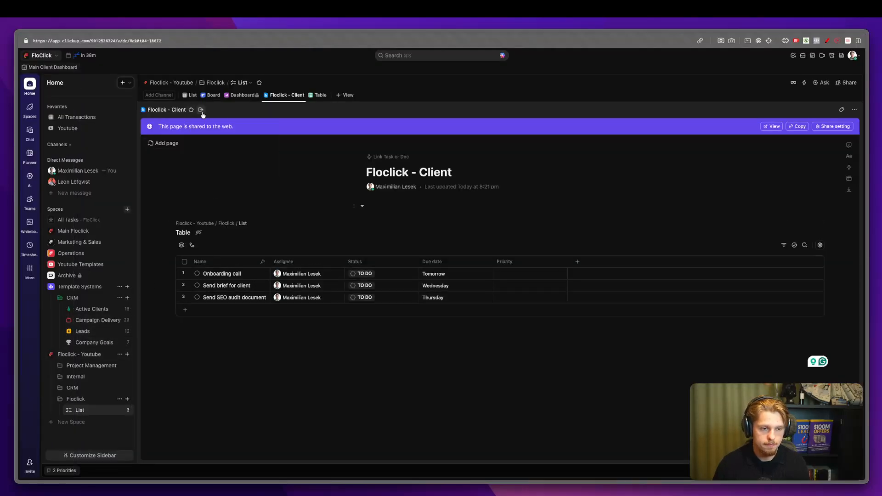
click(193, 95)
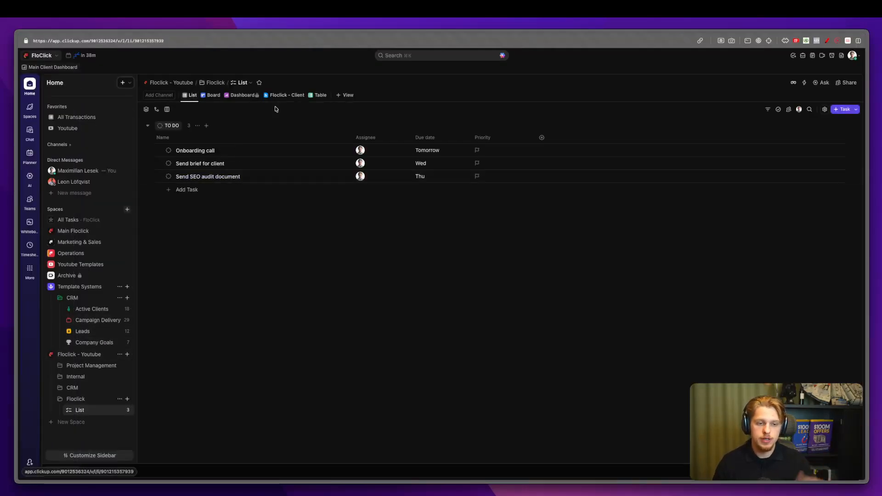
click(169, 150)
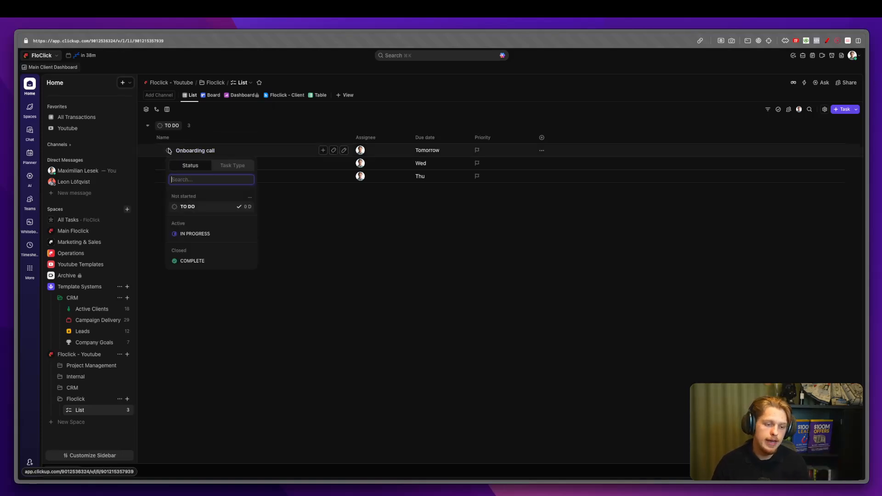
click(192, 234)
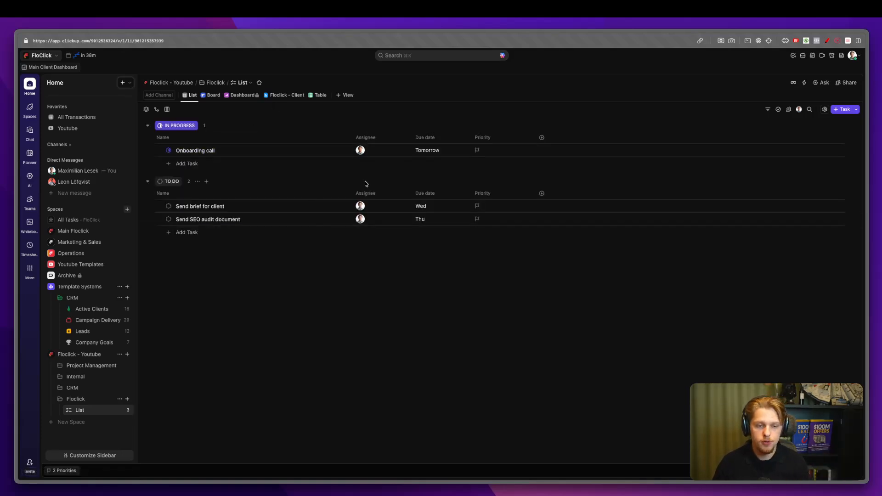
- Set the "Send brief for client" task's priority to Urgent and its status to In Progress
click(479, 206)
click(494, 236)
click(168, 206)
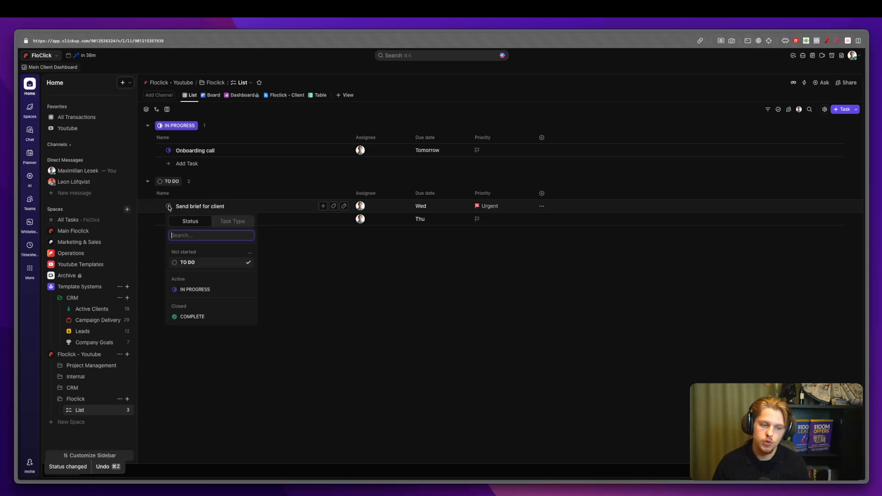
click(197, 290)
- Copy the public link from the Floclick - Client Doc again and load the shared page in another new browser tab
click(290, 97)
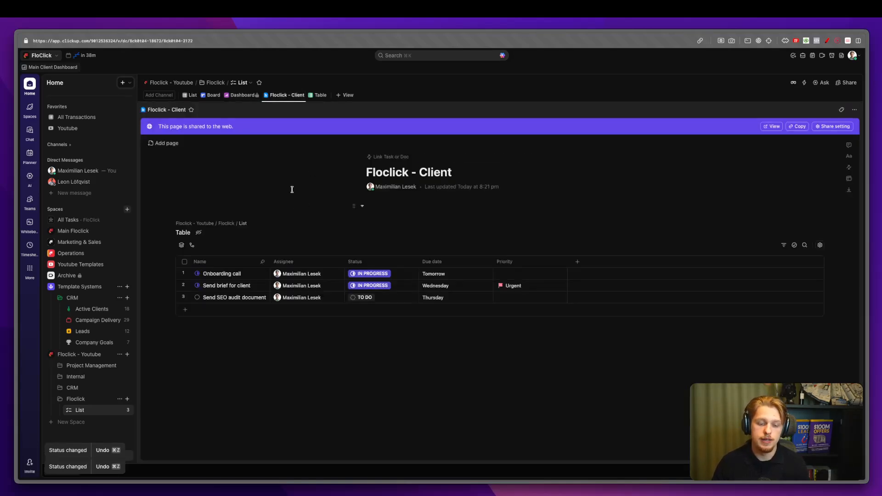
click(293, 190)
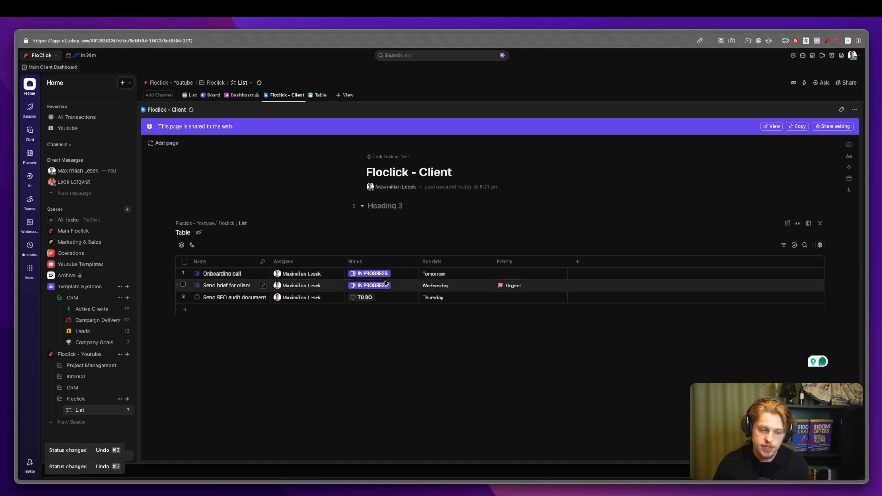
mouse_move(1, 264)
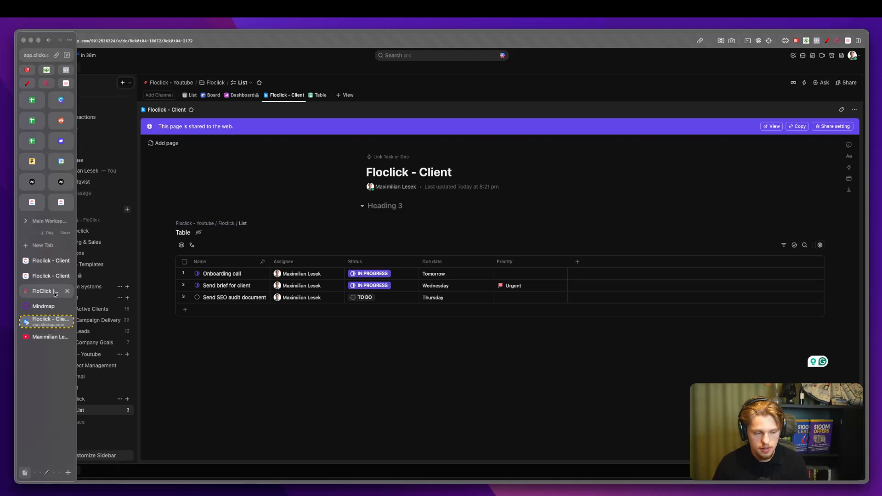
click(797, 127)
mouse_move(1, 211)
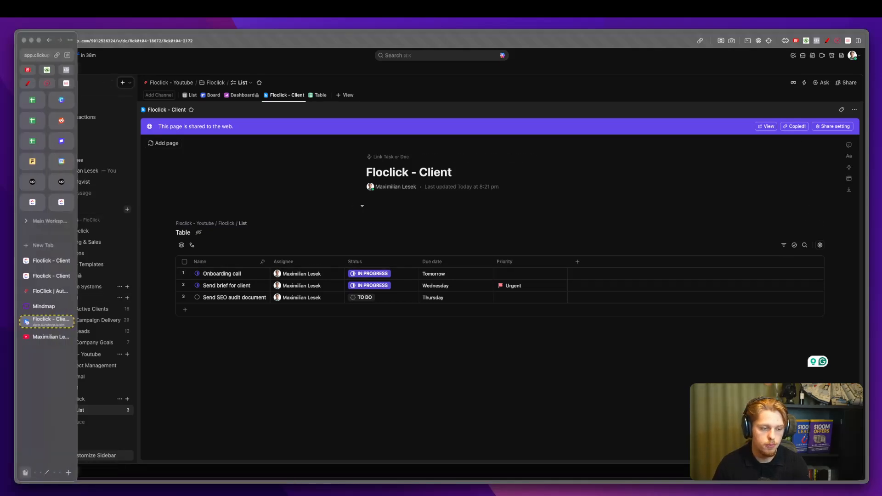
click(40, 243)
key(super+v)
key(Return)
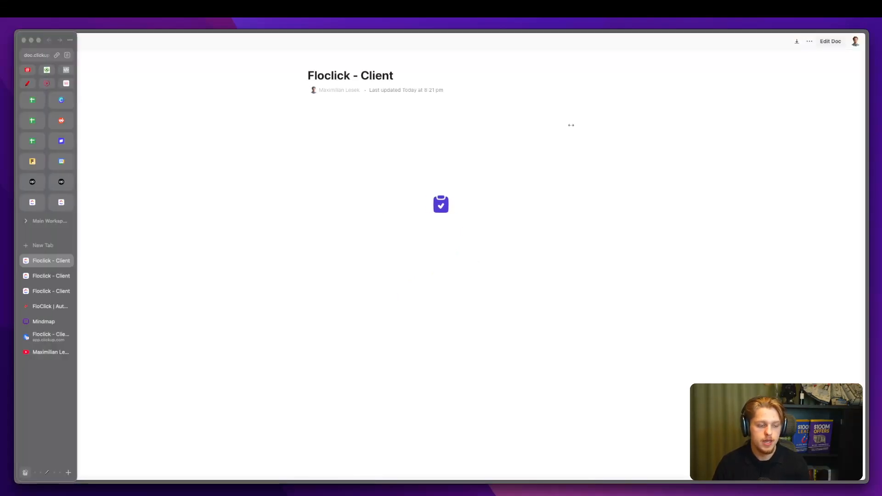
click(40, 278)
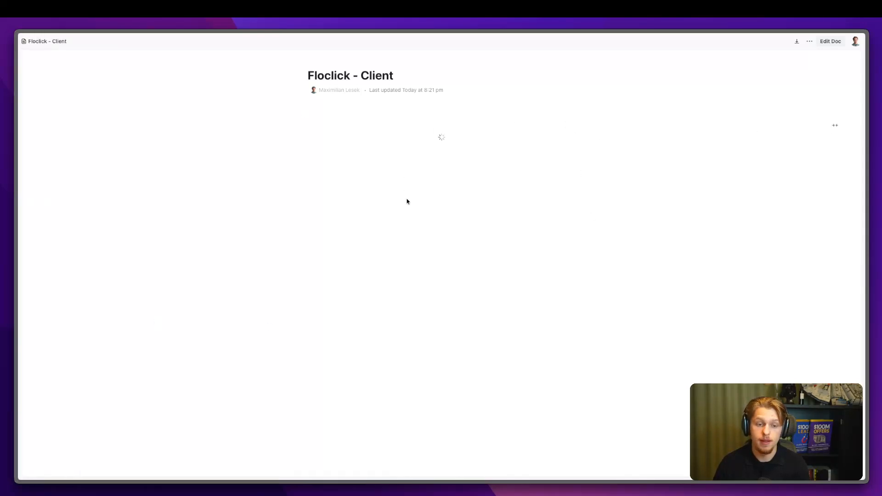
click(809, 42)
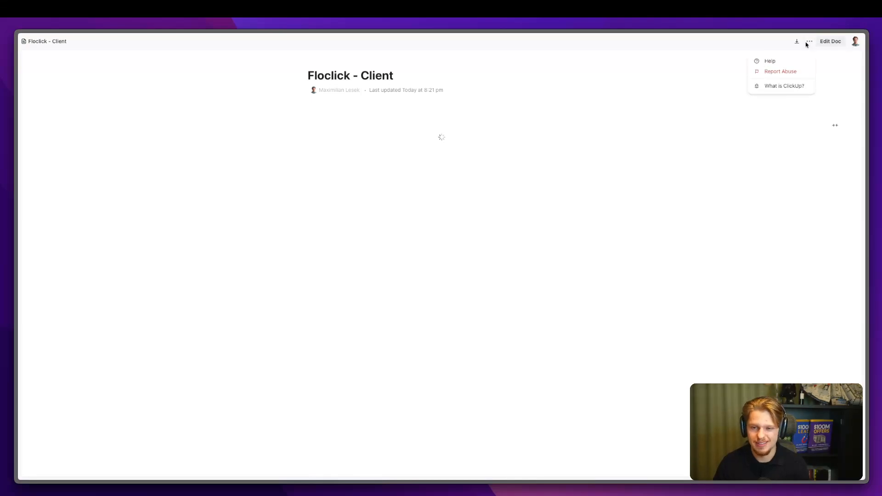
click(639, 121)
- Return to the Doc in the workspace and add the line "Updates for the week" with an empty bullet beneath the task table
mouse_move(19, 331)
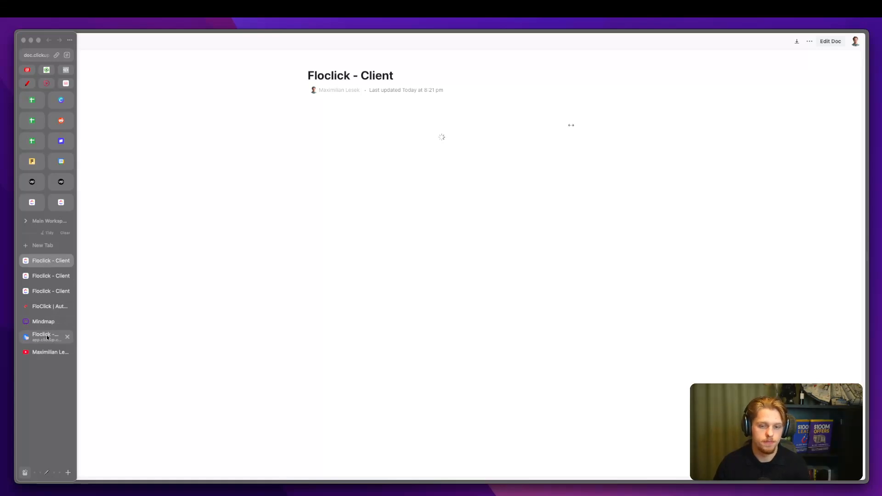
click(46, 337)
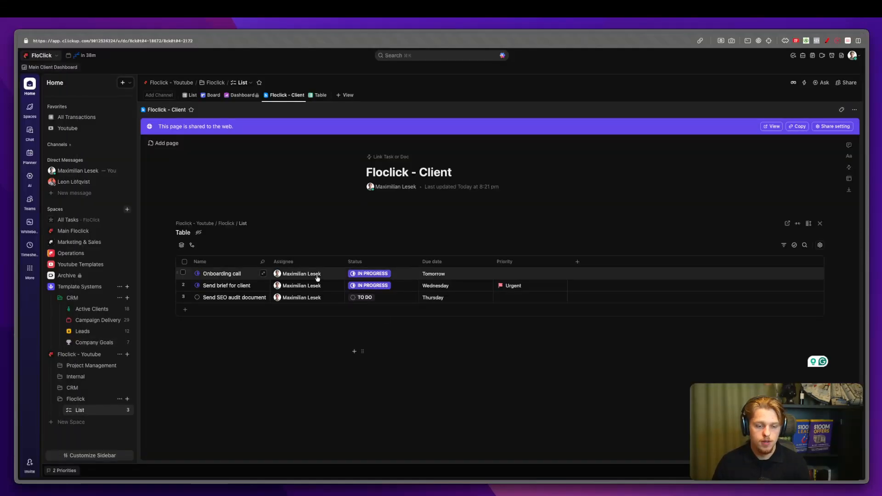
click(374, 326)
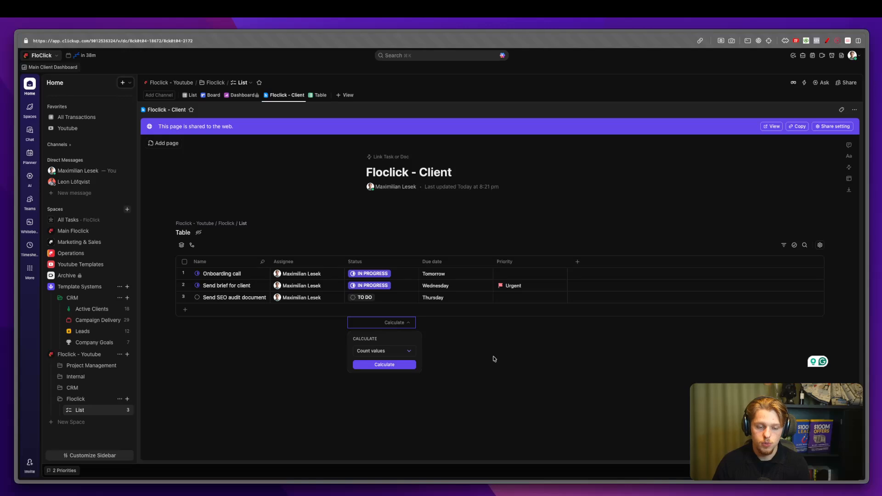
click(464, 363)
text(Updates for t)
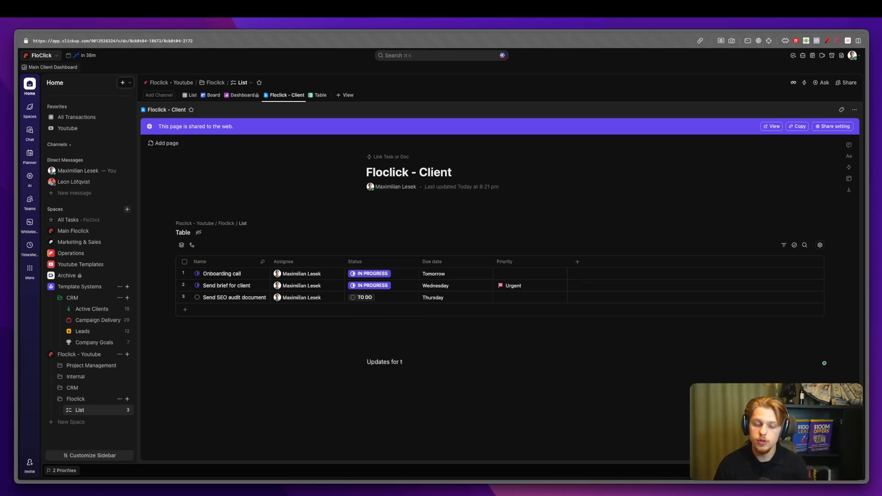
text(he week)
key(Return)
text(-)
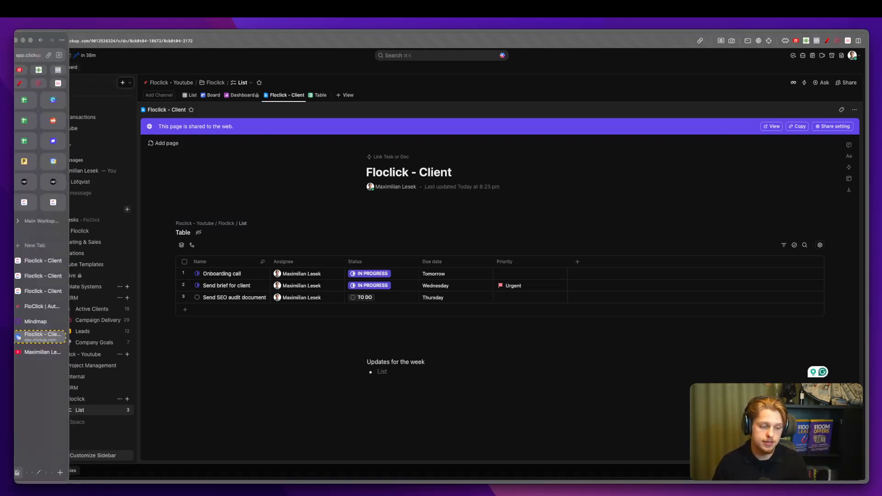
- View the Doc's shared page afresh from the workspace and close the three older shared-page browser tabs
click(32, 261)
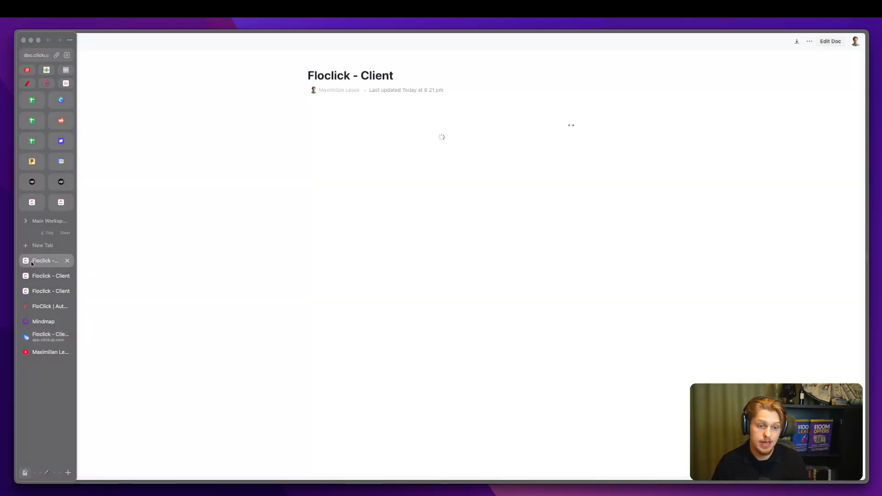
click(48, 337)
click(773, 126)
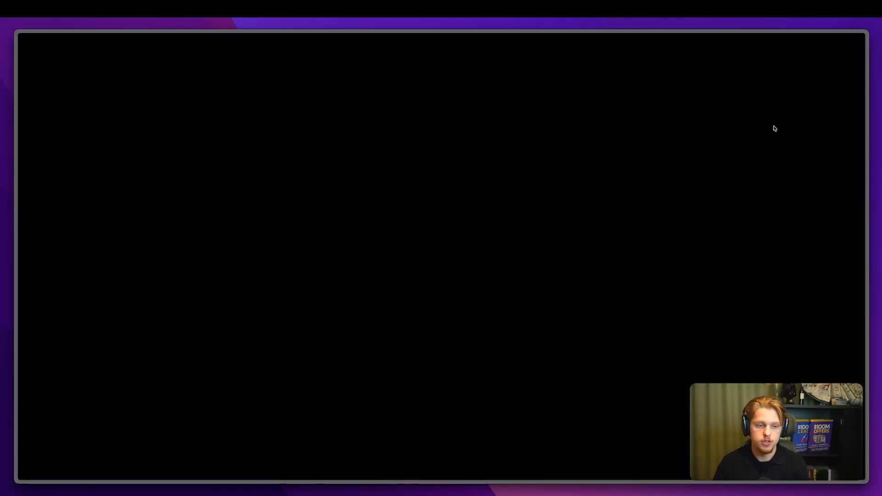
mouse_move(12, 257)
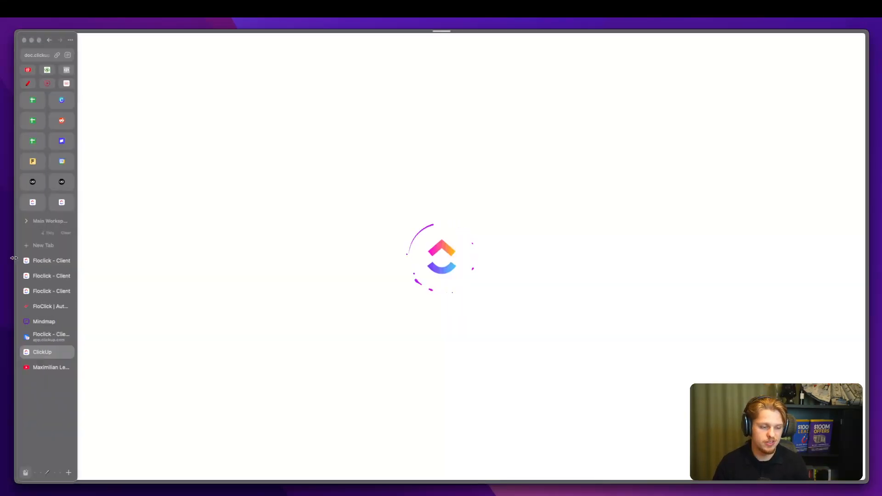
click(68, 289)
click(68, 275)
click(67, 260)
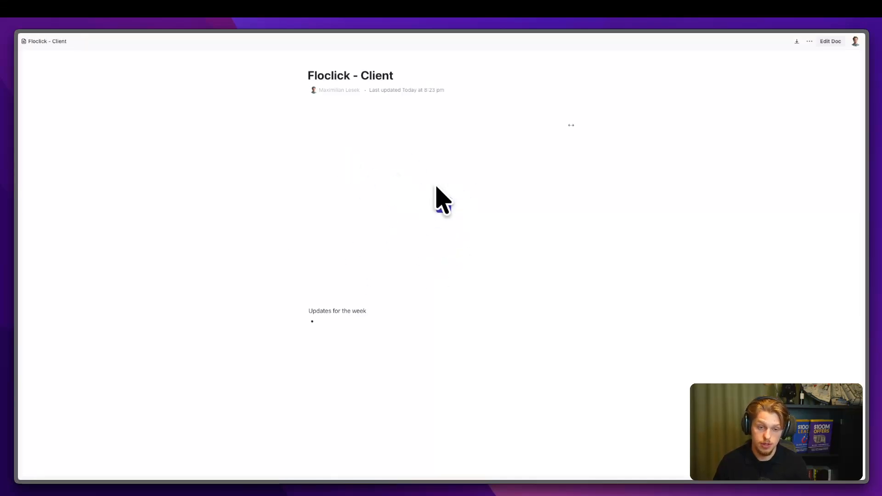
drag(333, 306, 351, 335)
click(350, 335)
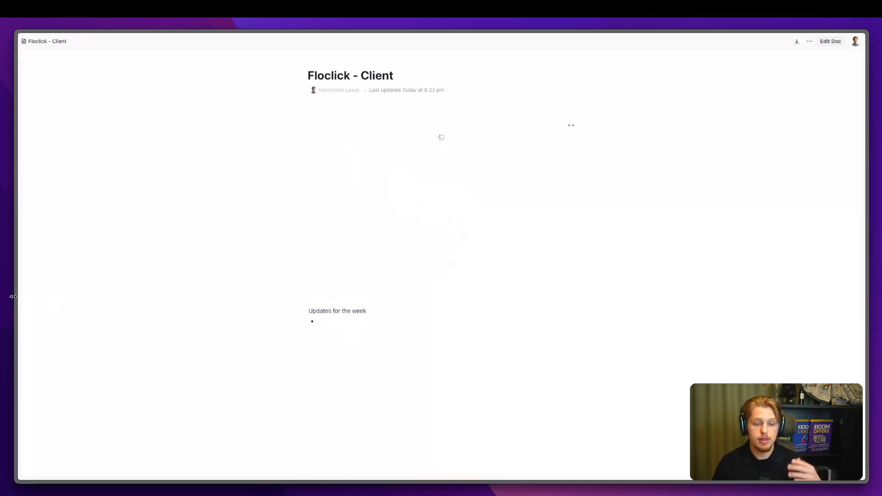
- Return to the workspace and add a Linked Docs field to the Active Client list in the Floclick - Youtube space's CRM folder
mouse_move(13, 296)
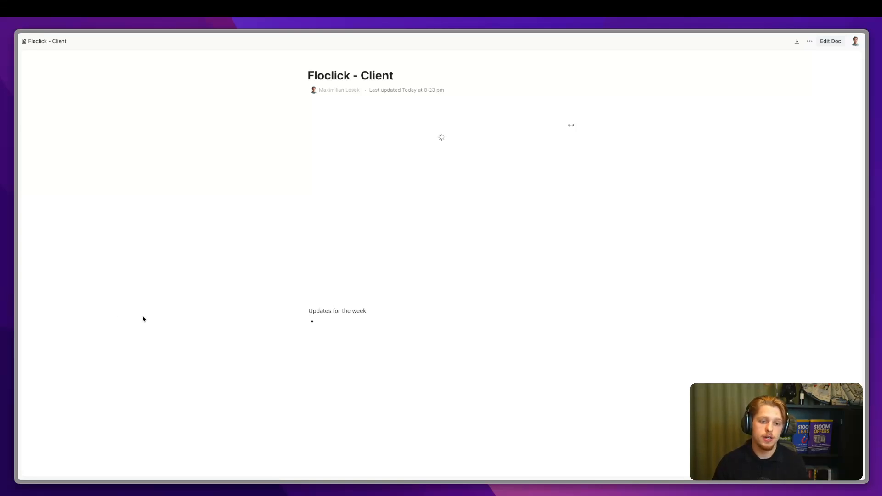
mouse_move(2, 310)
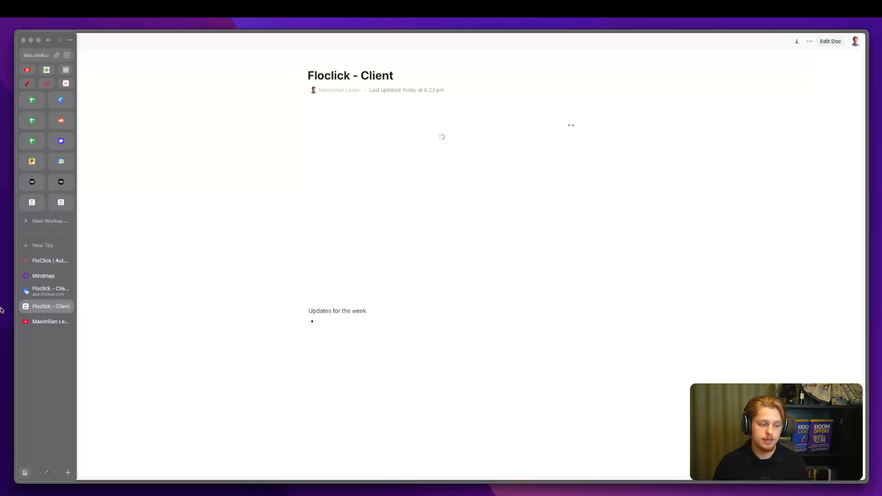
click(37, 292)
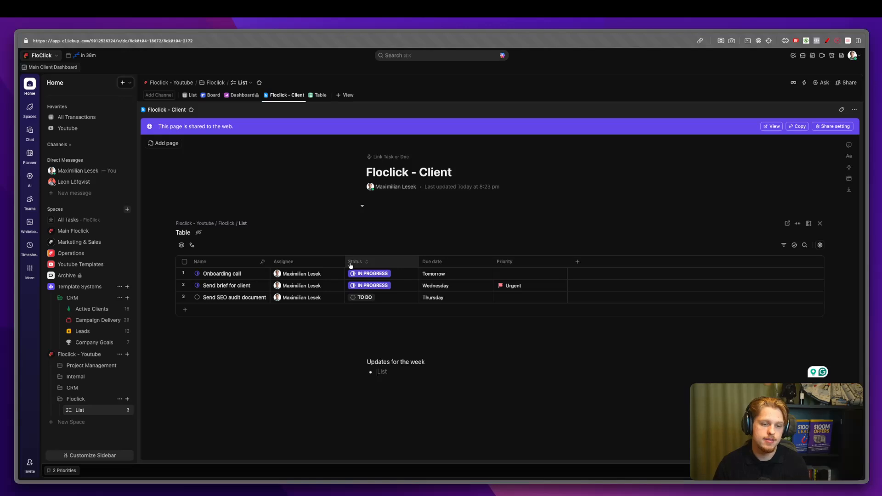
click(73, 388)
click(94, 400)
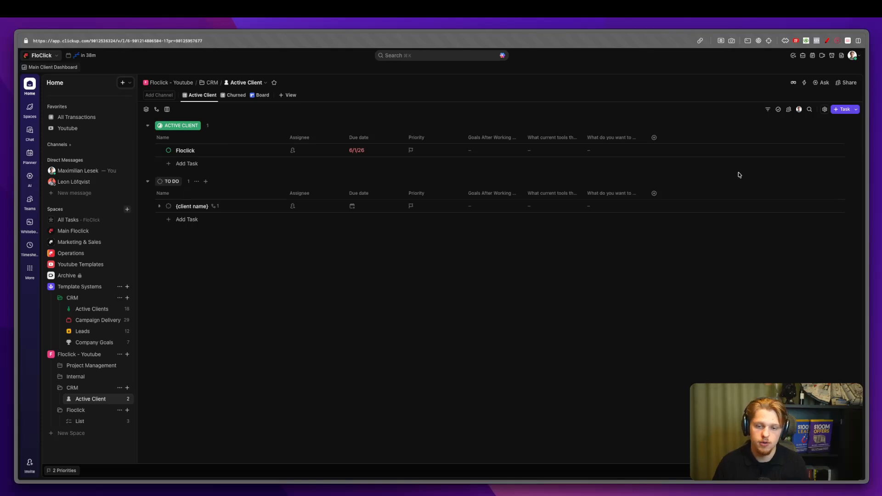
click(666, 136)
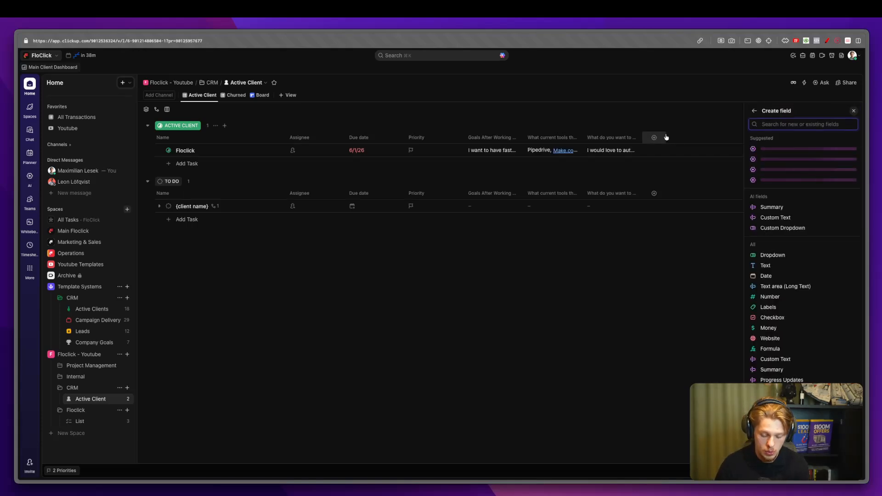
text(do)
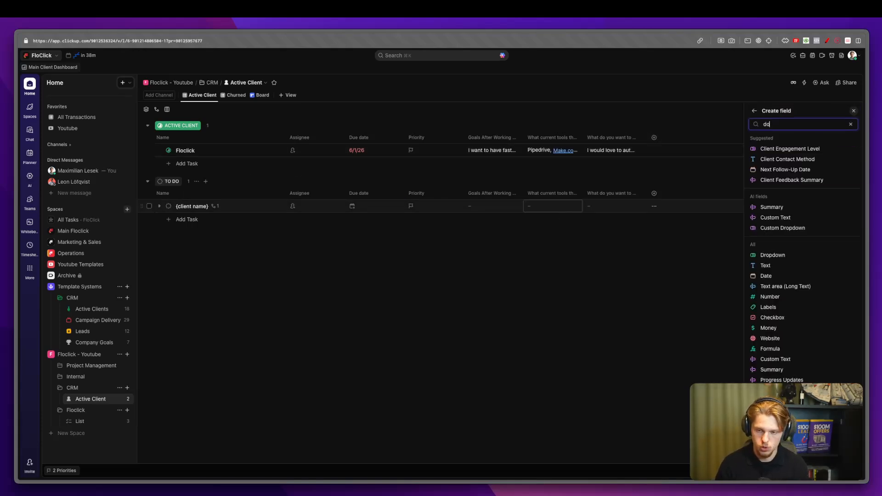
click(852, 170)
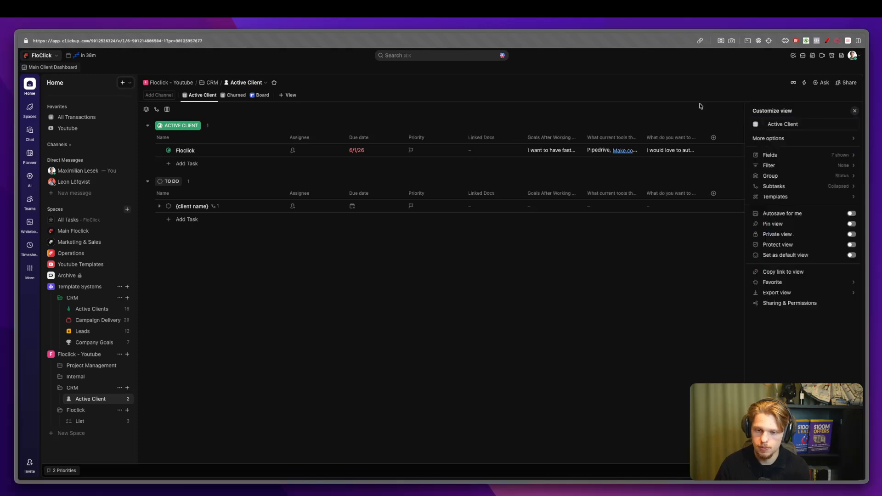
click(669, 221)
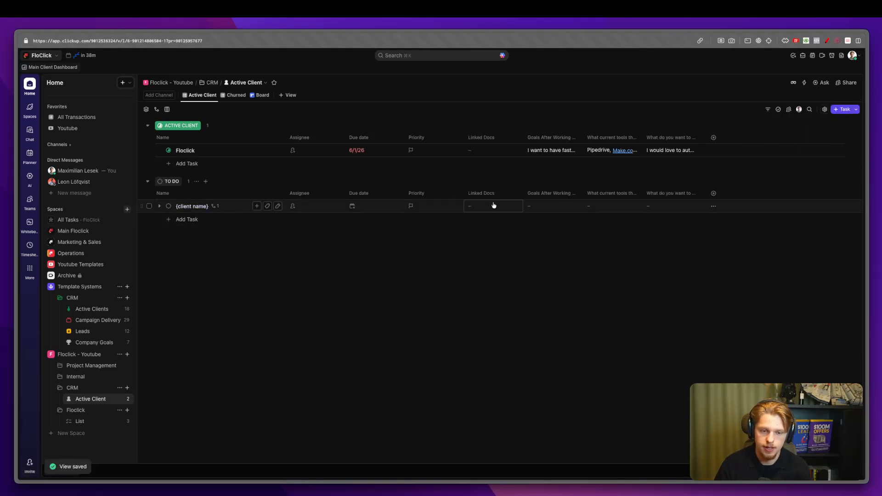
- Link the Floclick - Client Doc to the Floclick client in the Linked Docs column
click(488, 150)
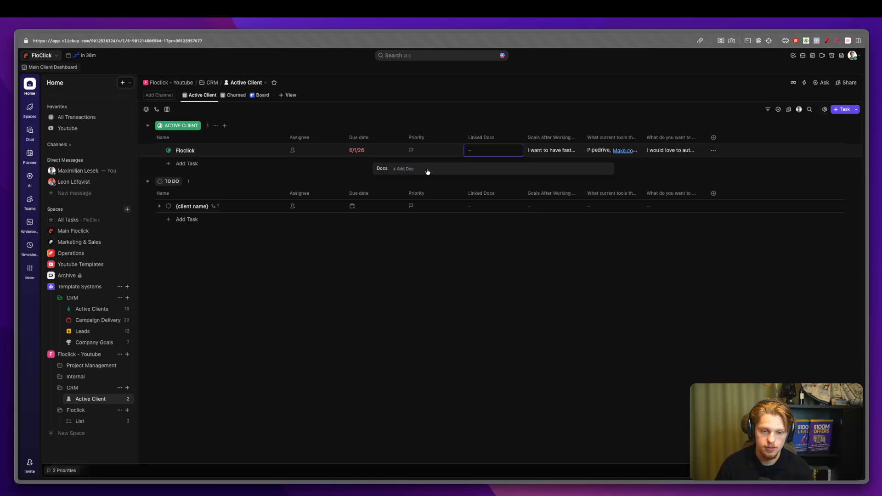
click(410, 169)
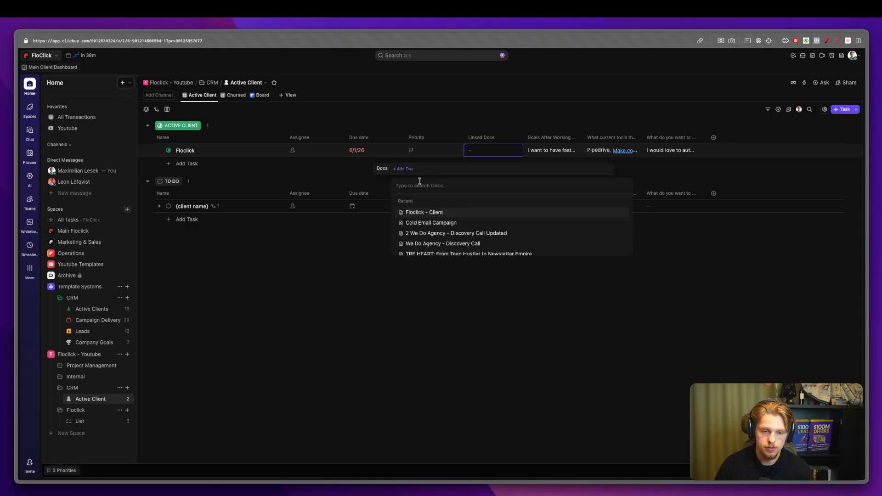
click(427, 214)
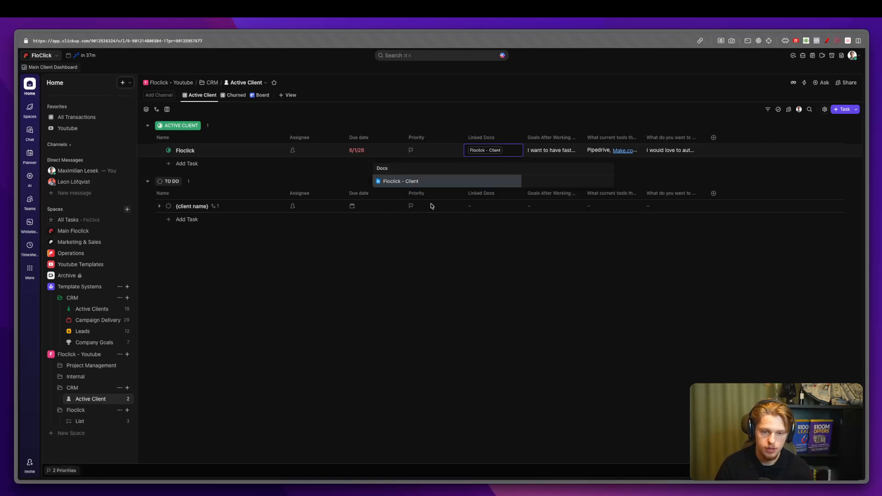
click(248, 142)
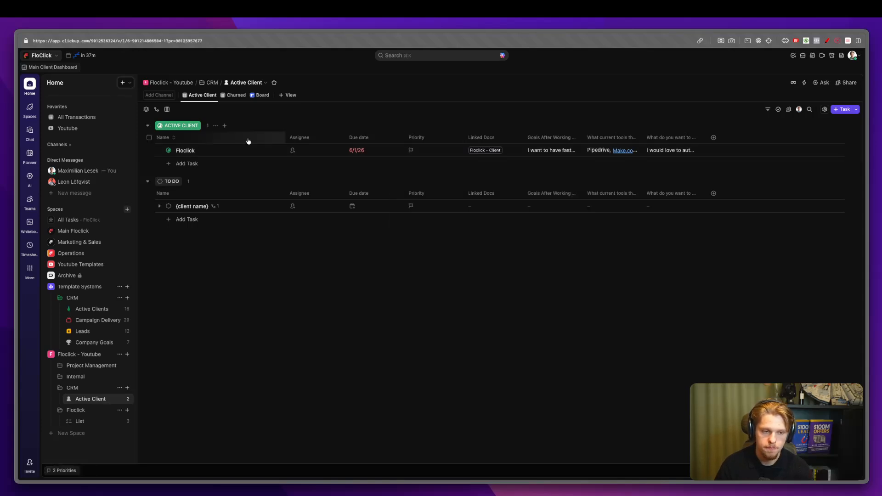
- Open the Doc linked to the Floclick client, then close it to return to the Active Client list
click(482, 150)
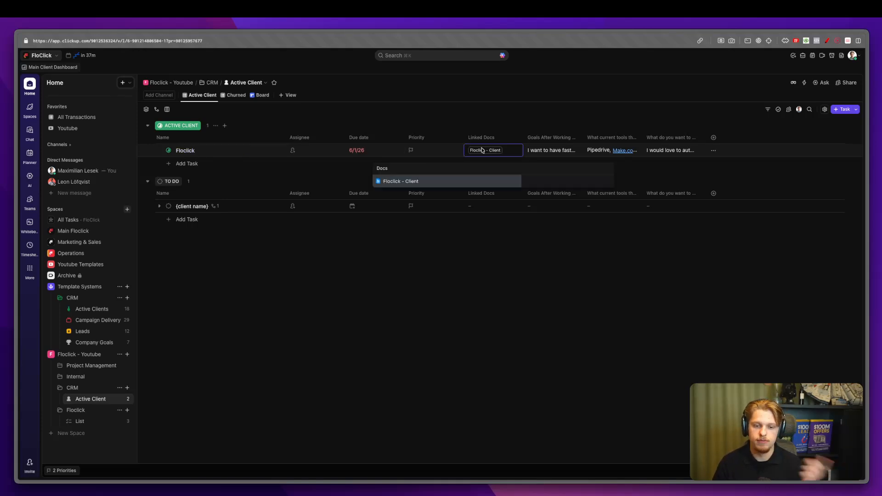
click(415, 182)
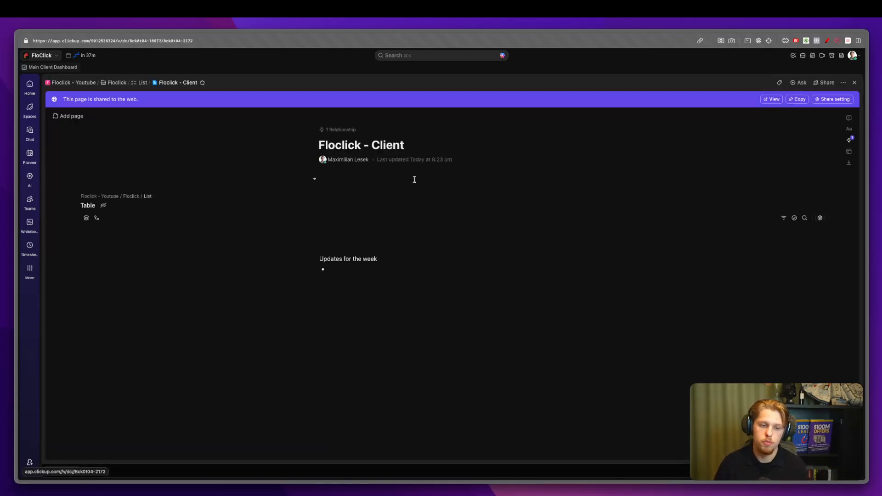
click(852, 83)
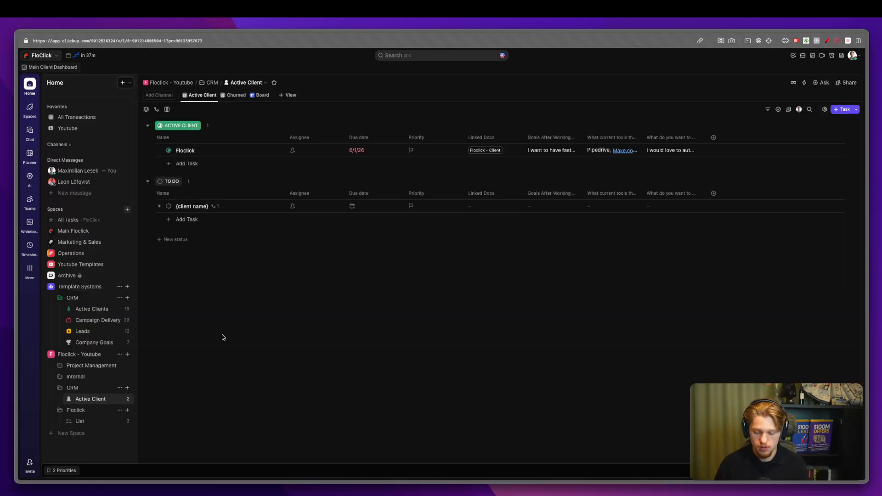
- Check the shared page's browser tab again and return to the workspace to open the Floclick folder's List
mouse_move(26, 333)
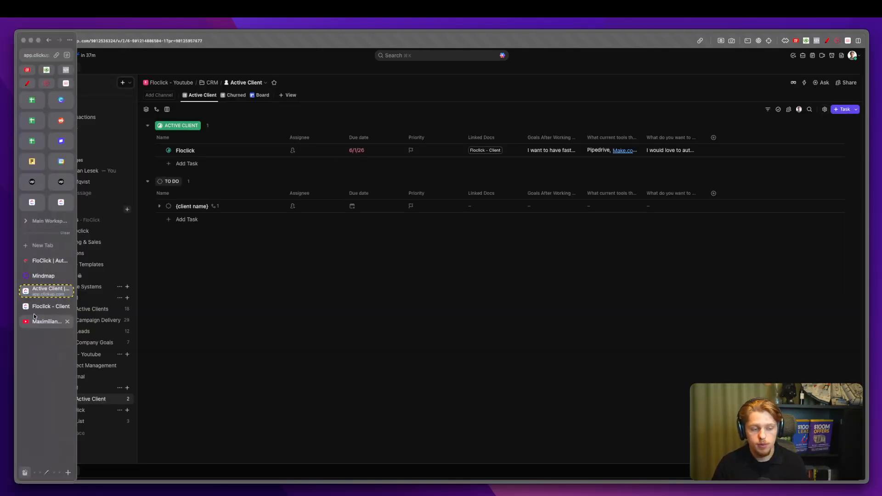
click(43, 306)
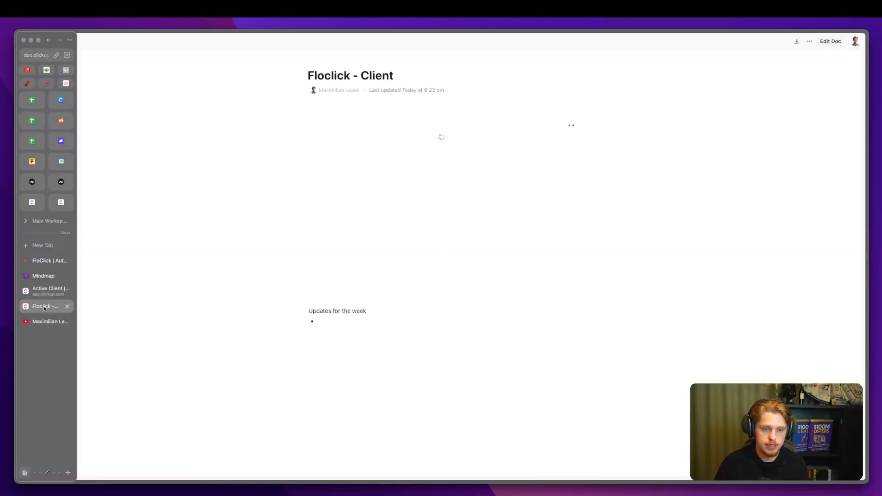
click(42, 294)
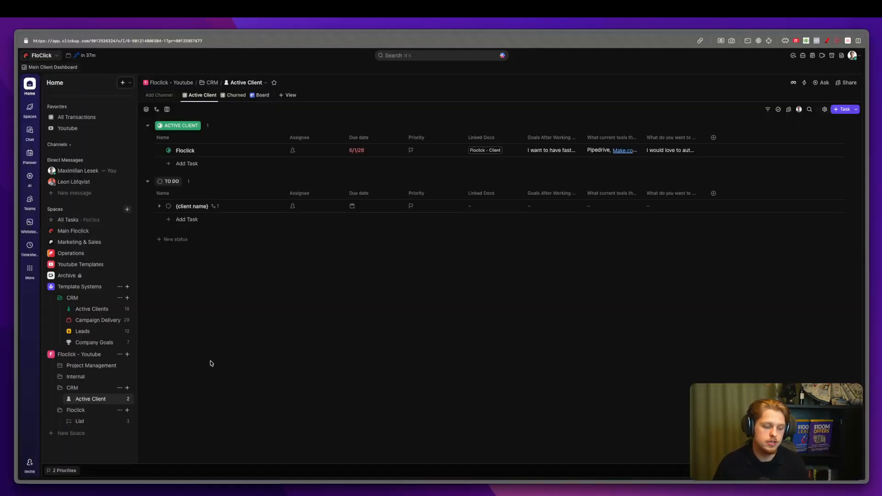
click(81, 421)
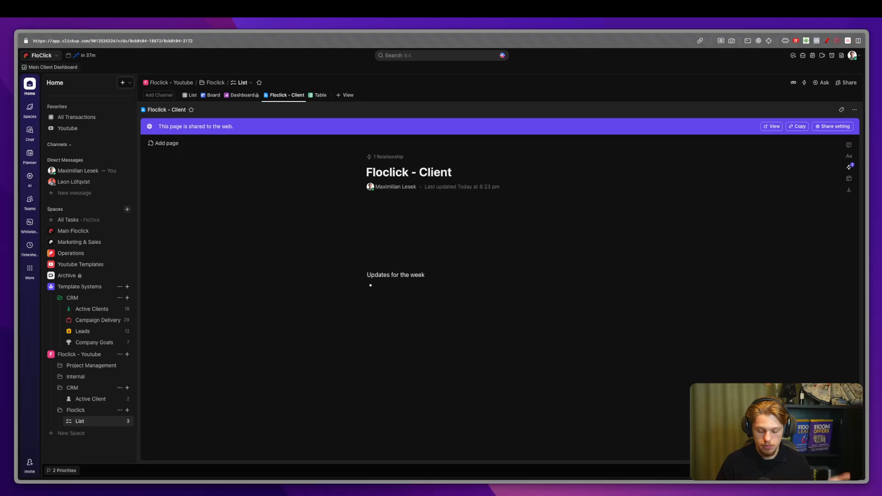